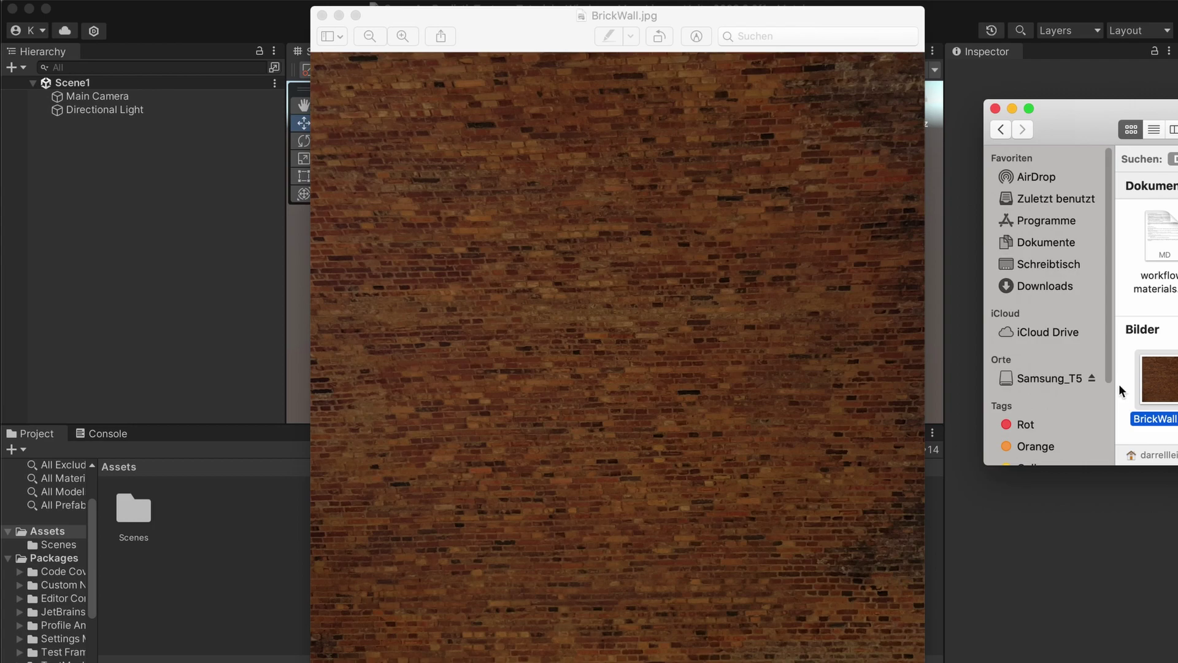
Step: Import BrickWall.jpg from Finder into the project's Assets folder and close its preview
drag(1164, 385, 233, 542)
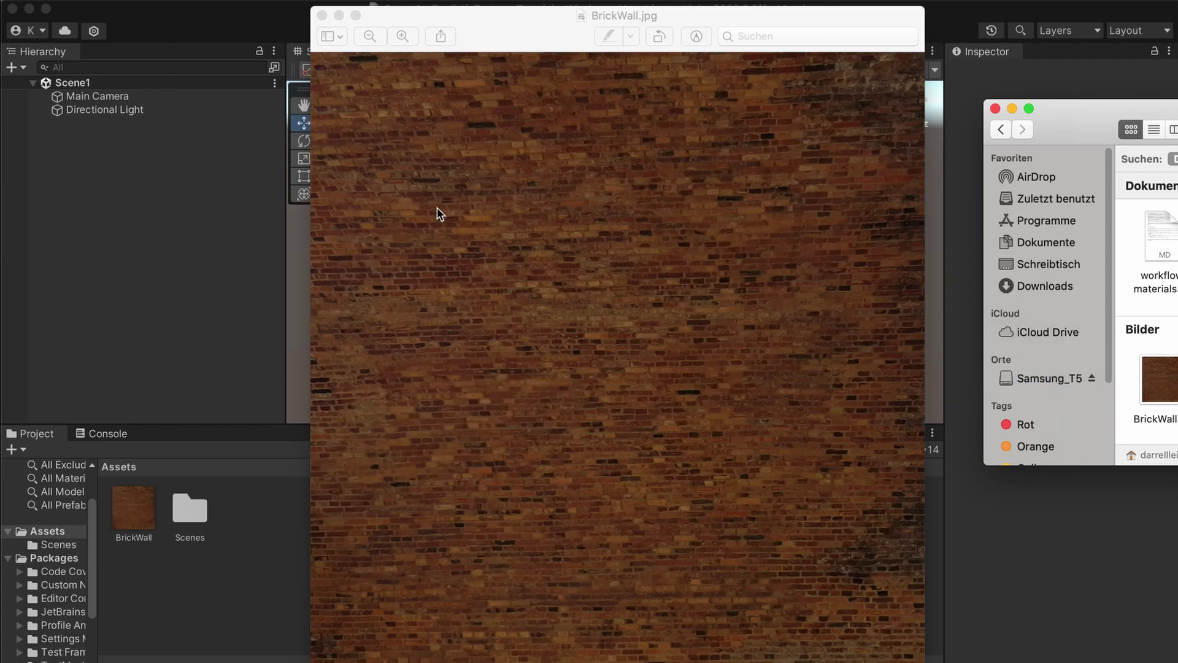
click(320, 14)
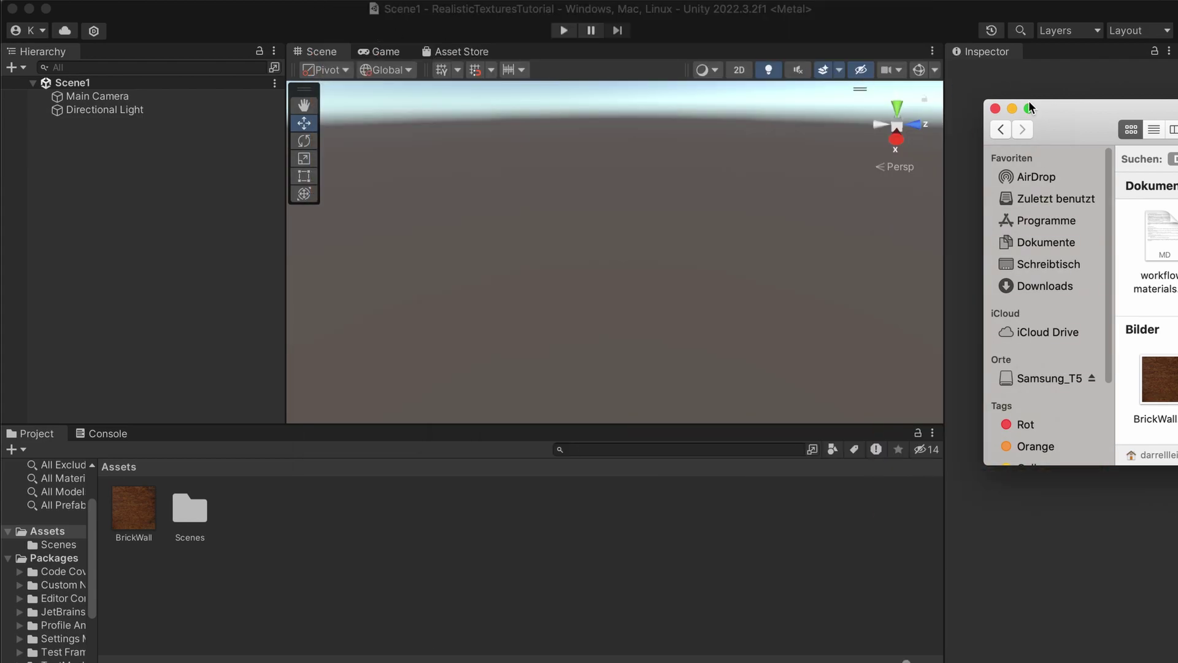
Step: Create a material named Brick in Assets and set BrickWall.jpg as its Albedo texture
click(1012, 109)
click(140, 532)
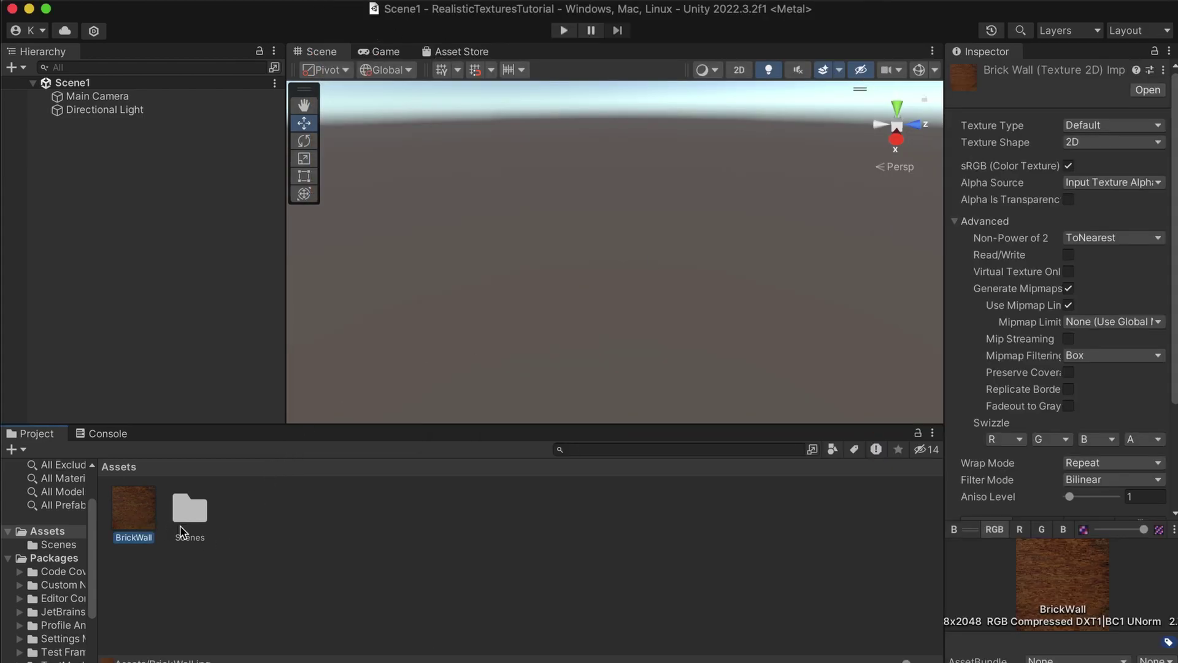
click(457, 559)
right_click(457, 553)
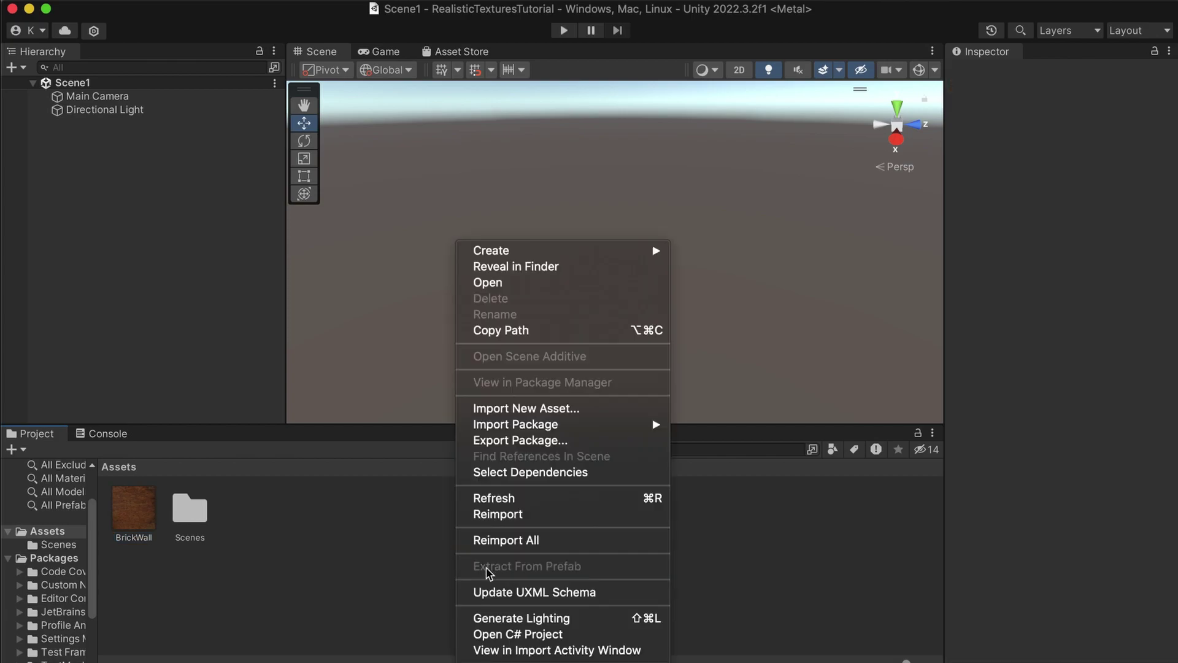
mouse_move(543, 244)
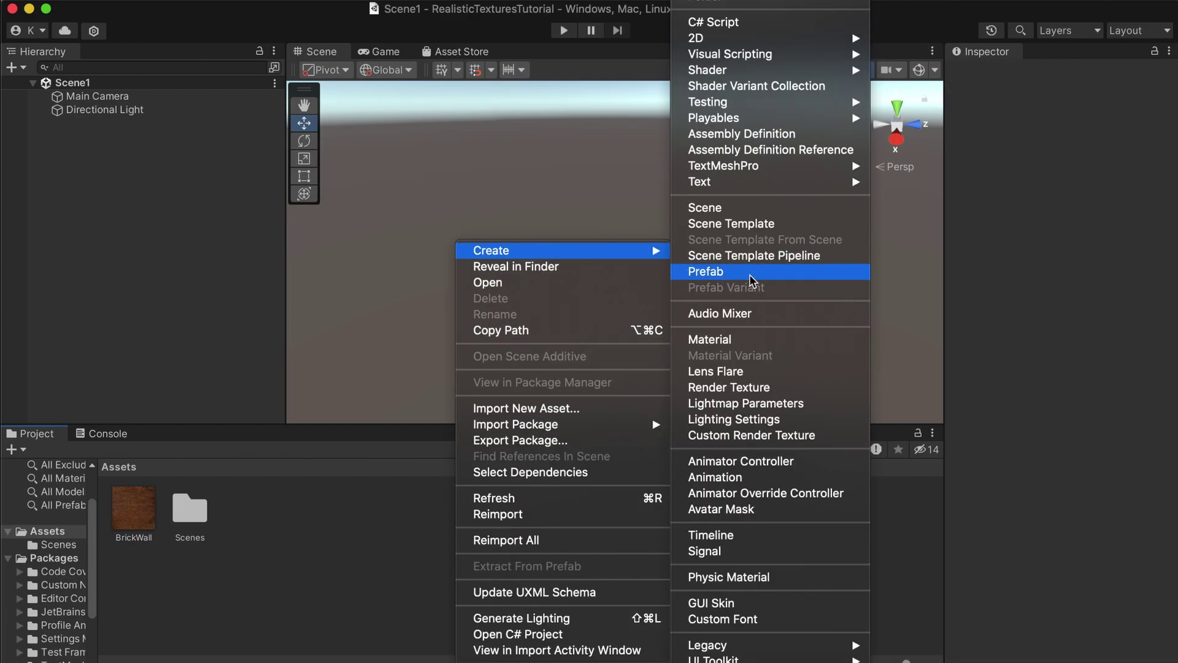
click(714, 341)
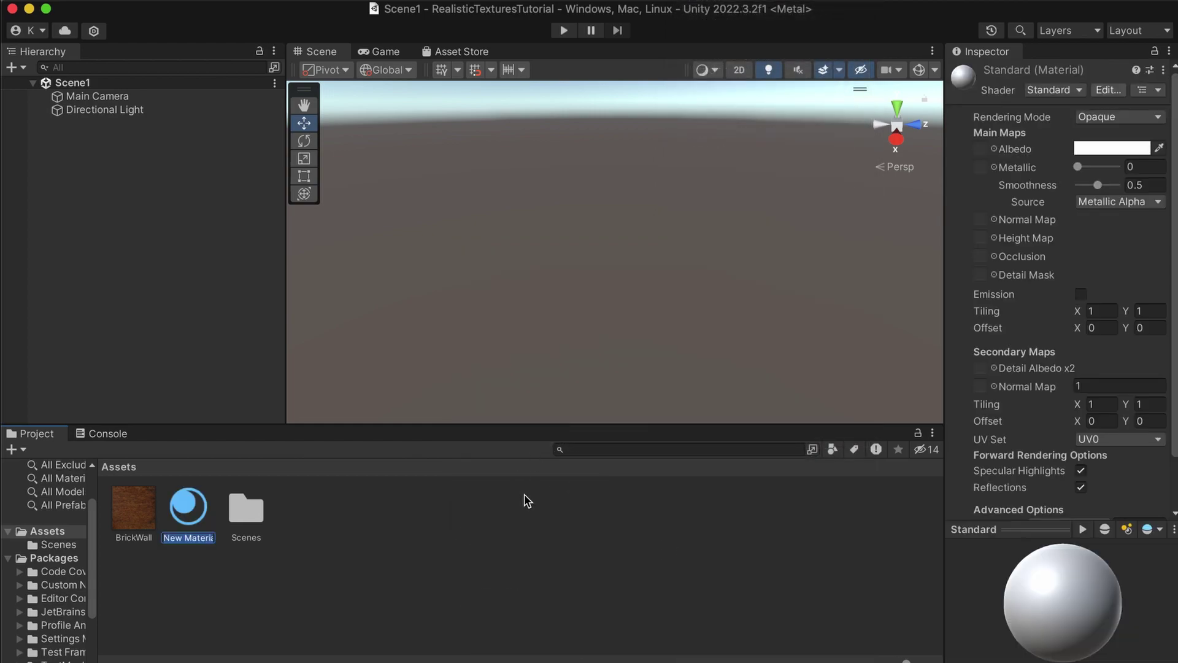
key(BackSpace)
key(Return)
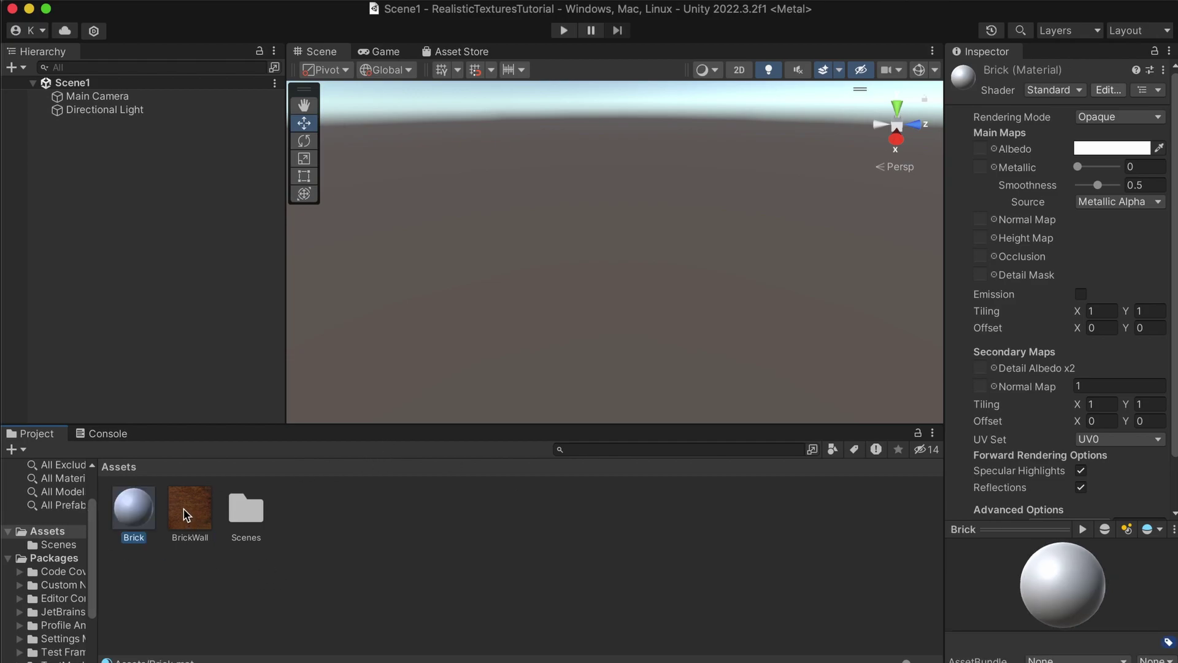
drag(201, 522, 982, 148)
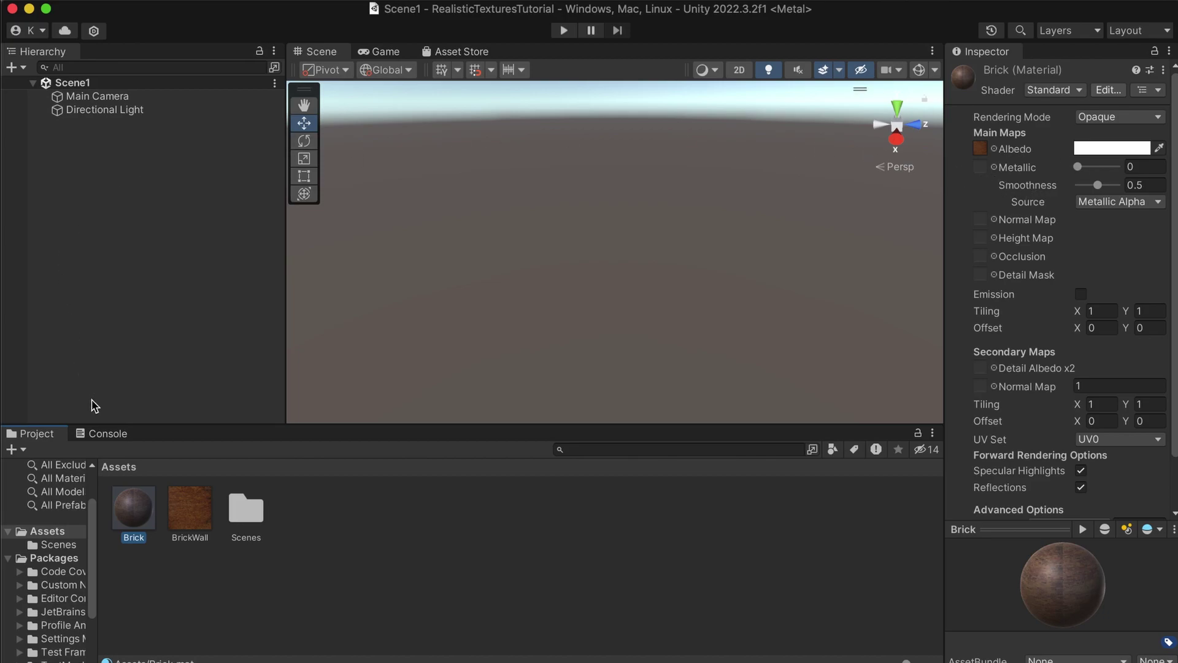
click(148, 191)
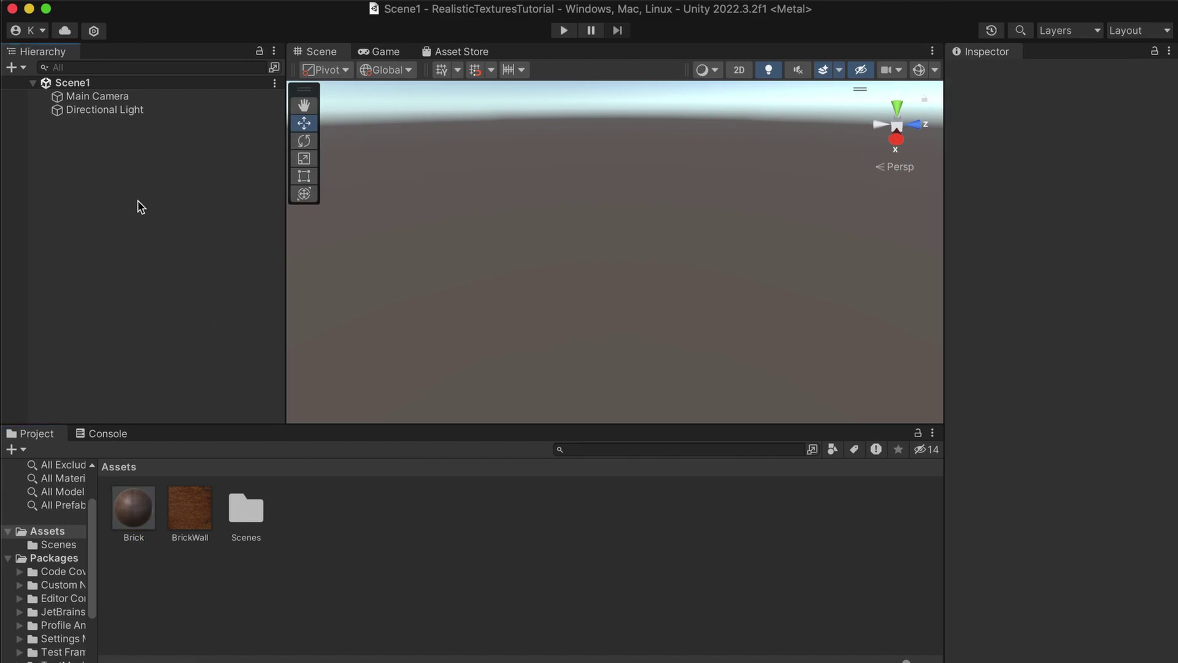
Step: Add a 3D Sphere to the Hierarchy and apply the Brick material to it
right_click(149, 208)
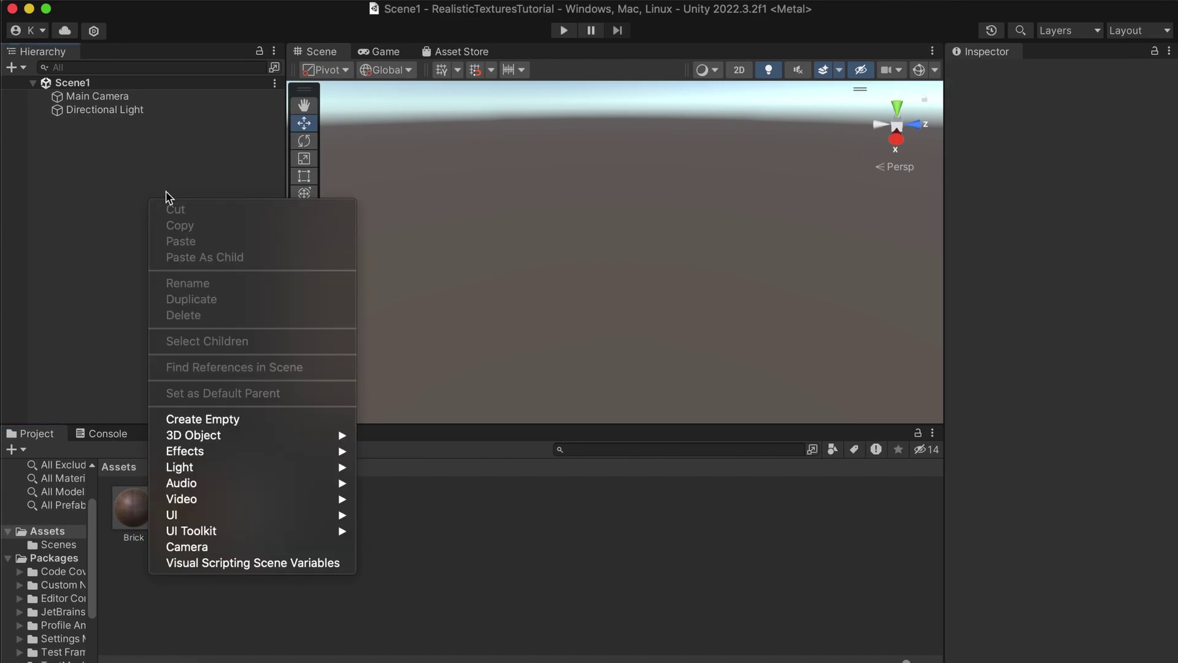
mouse_move(195, 436)
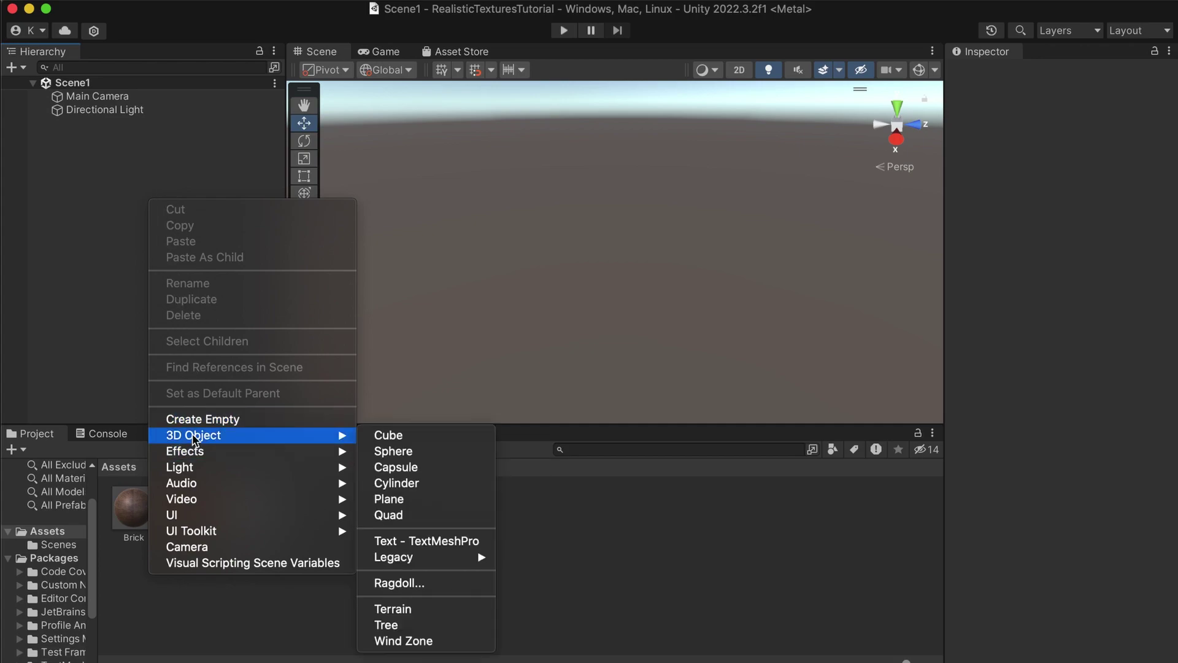
click(400, 448)
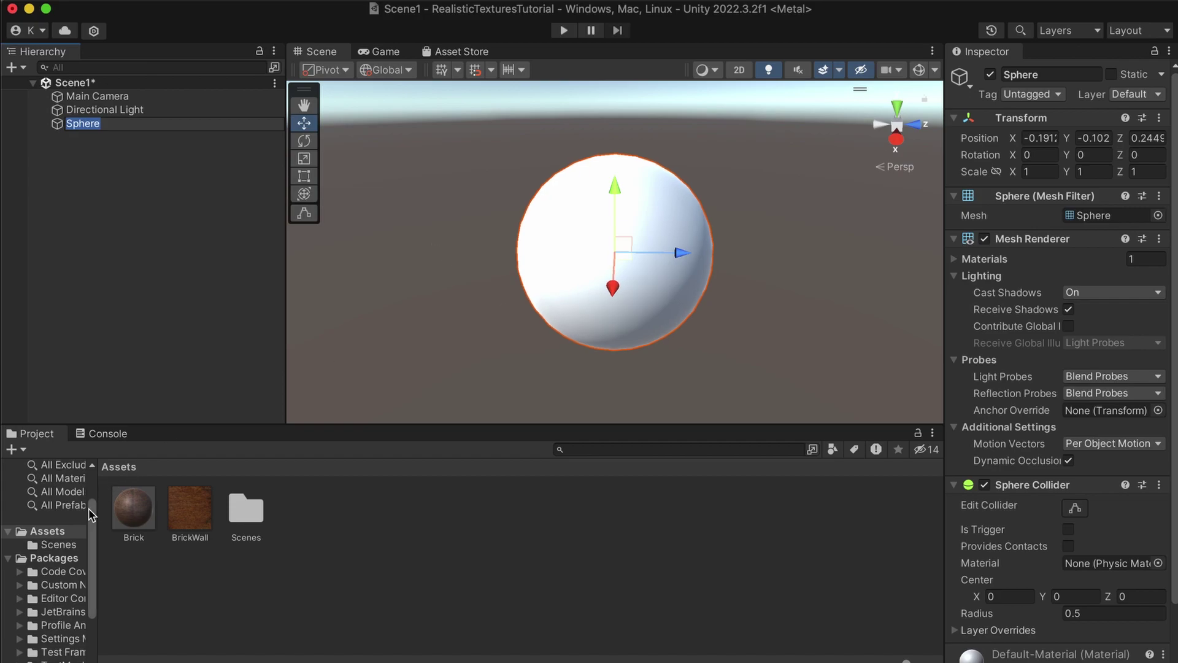
drag(132, 509, 577, 282)
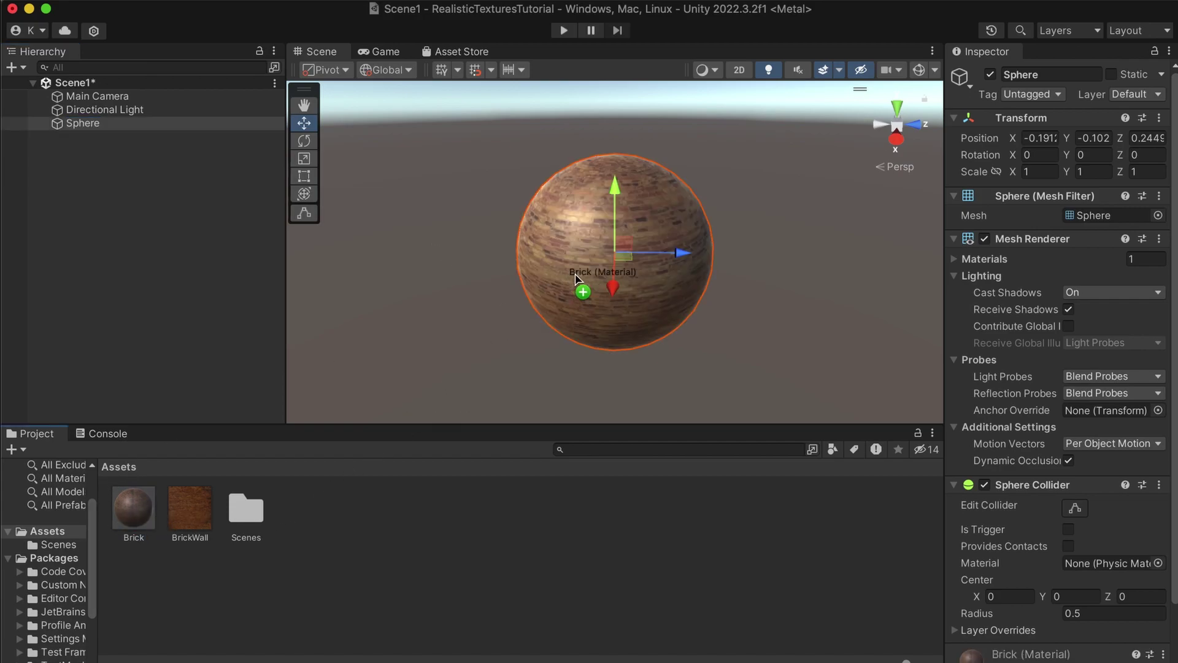
scroll(487, 266, up, 2)
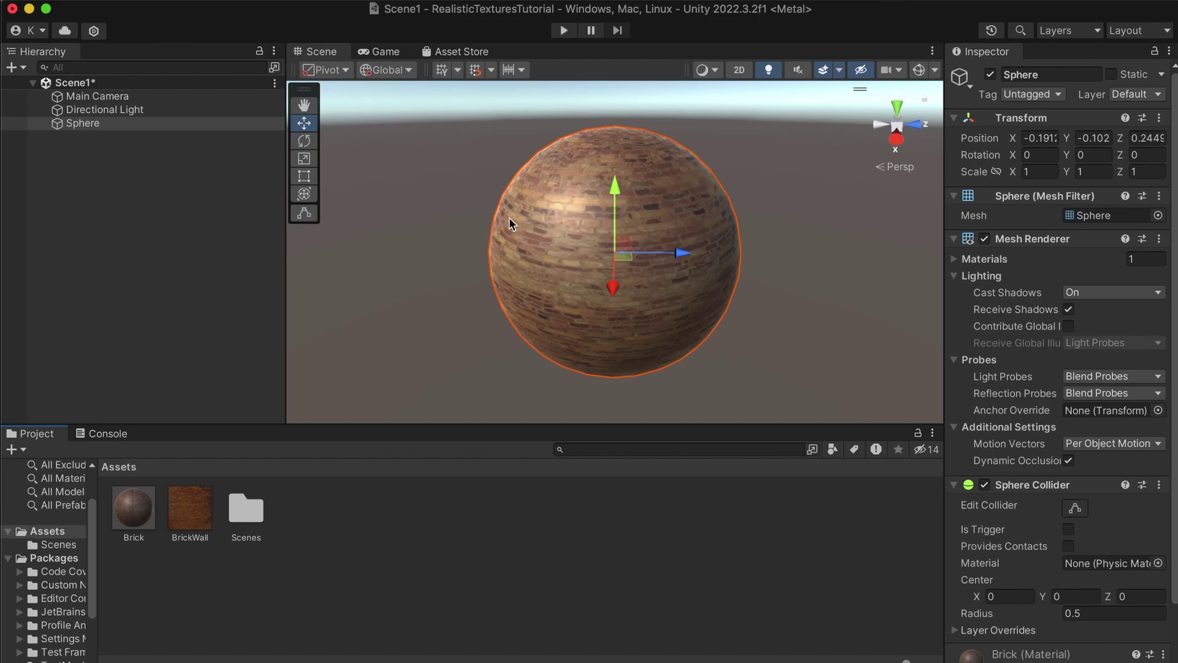
scroll(581, 232, up, 1)
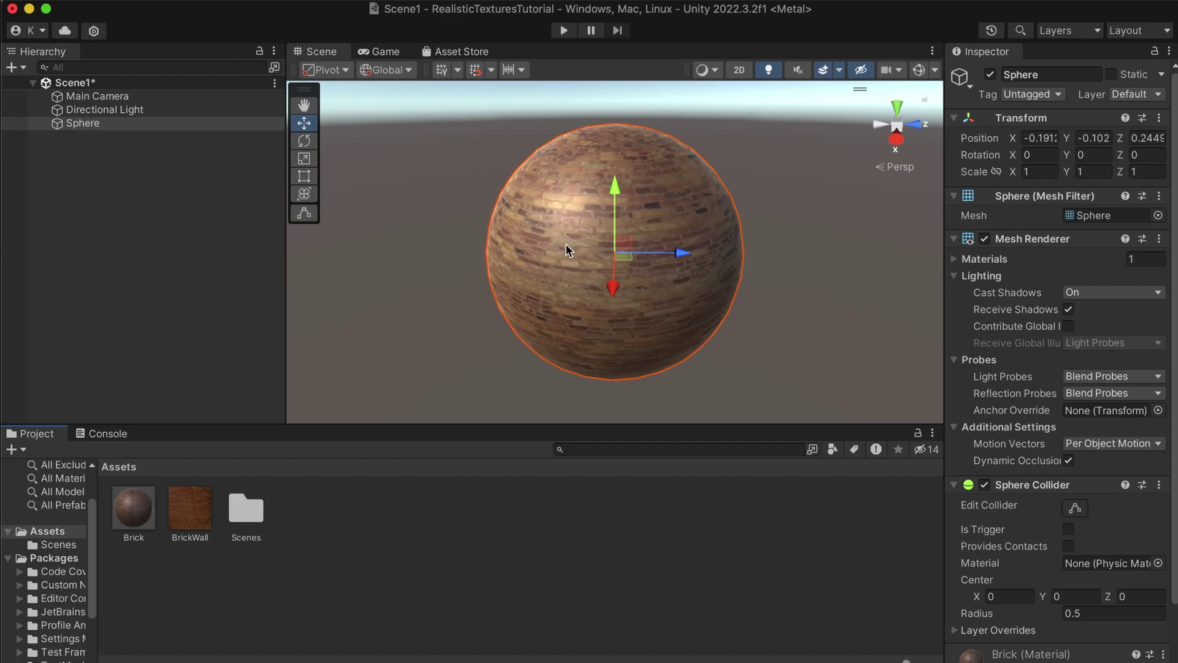
Step: Select the Brick material and try the Metallic slider, leaving it at 0
double_click(191, 523)
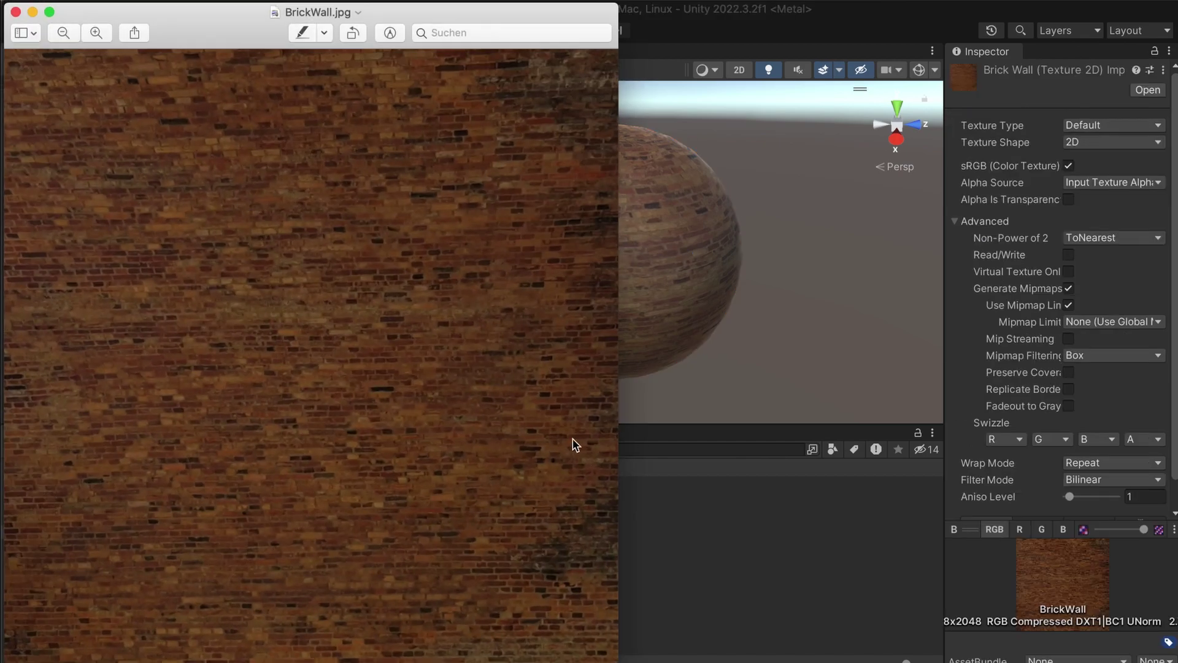
click(16, 13)
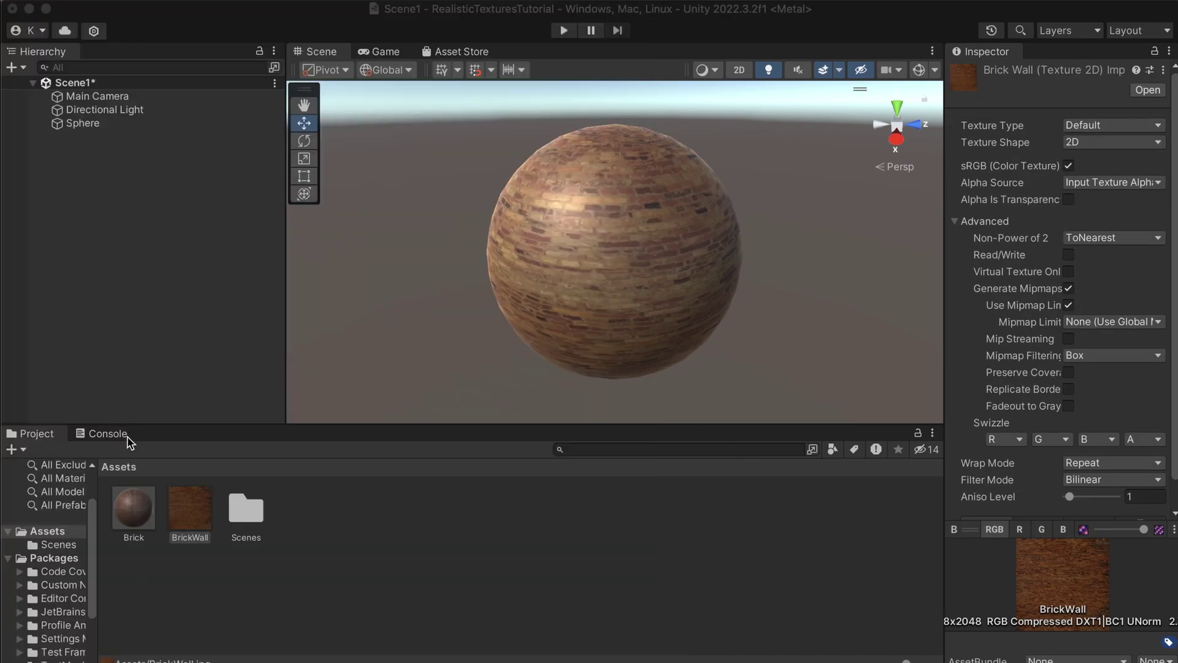
click(133, 508)
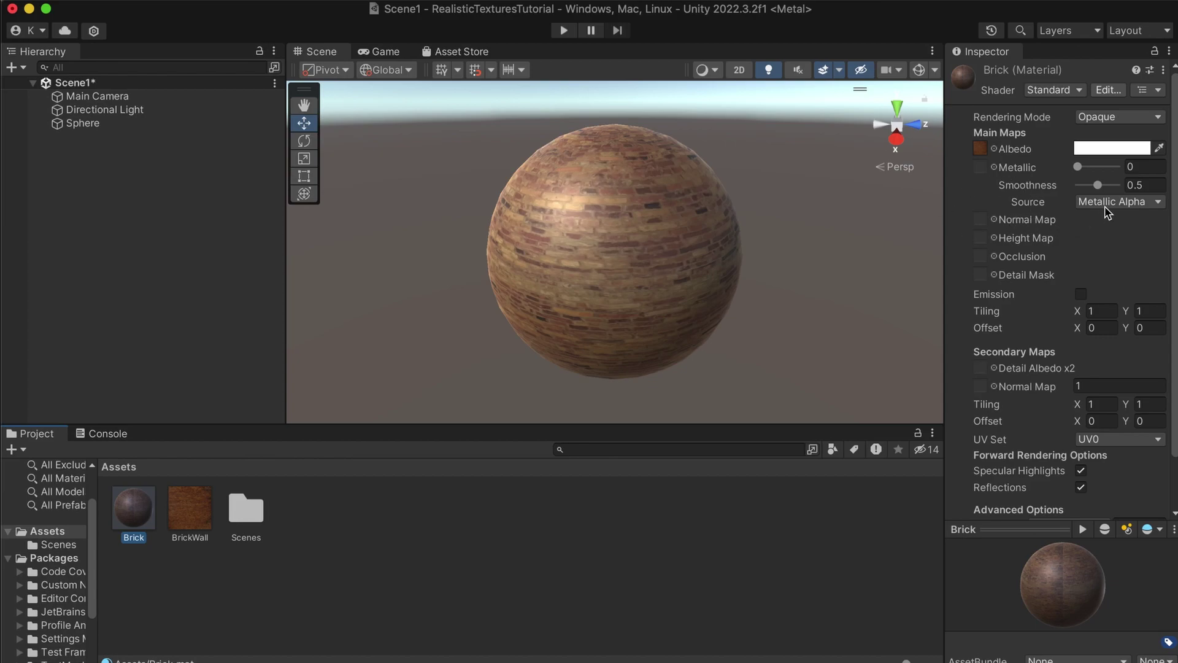
drag(1078, 167, 1022, 165)
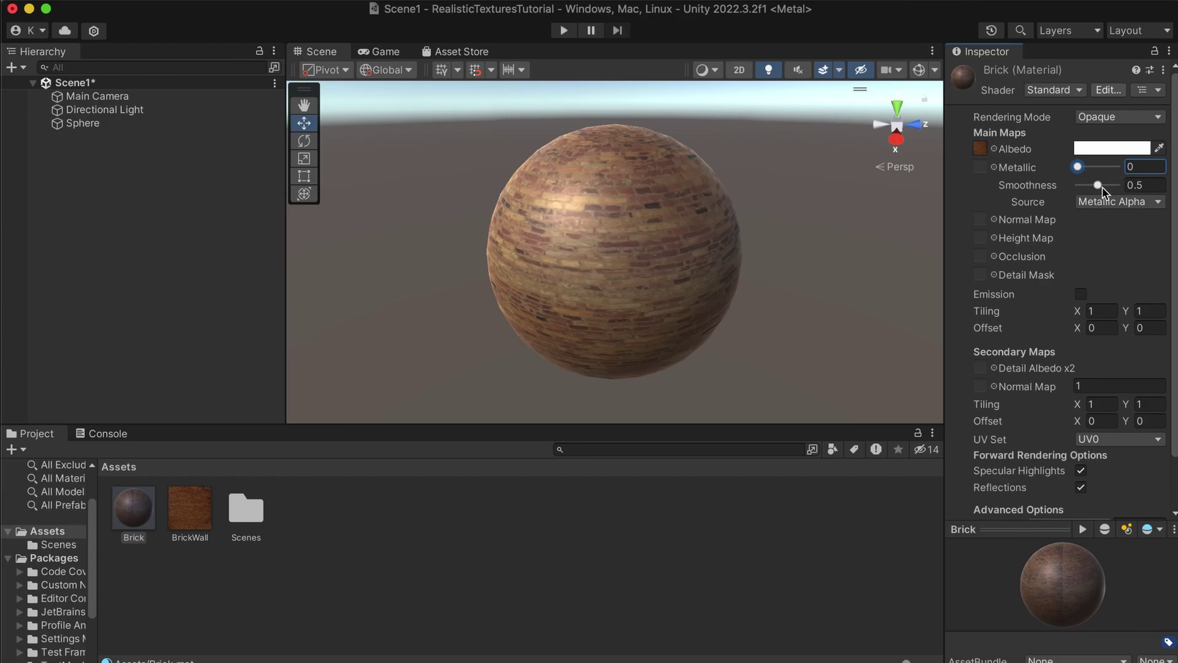
Step: Set the Brick material's Smoothness to 0.3
drag(1099, 190, 1095, 189)
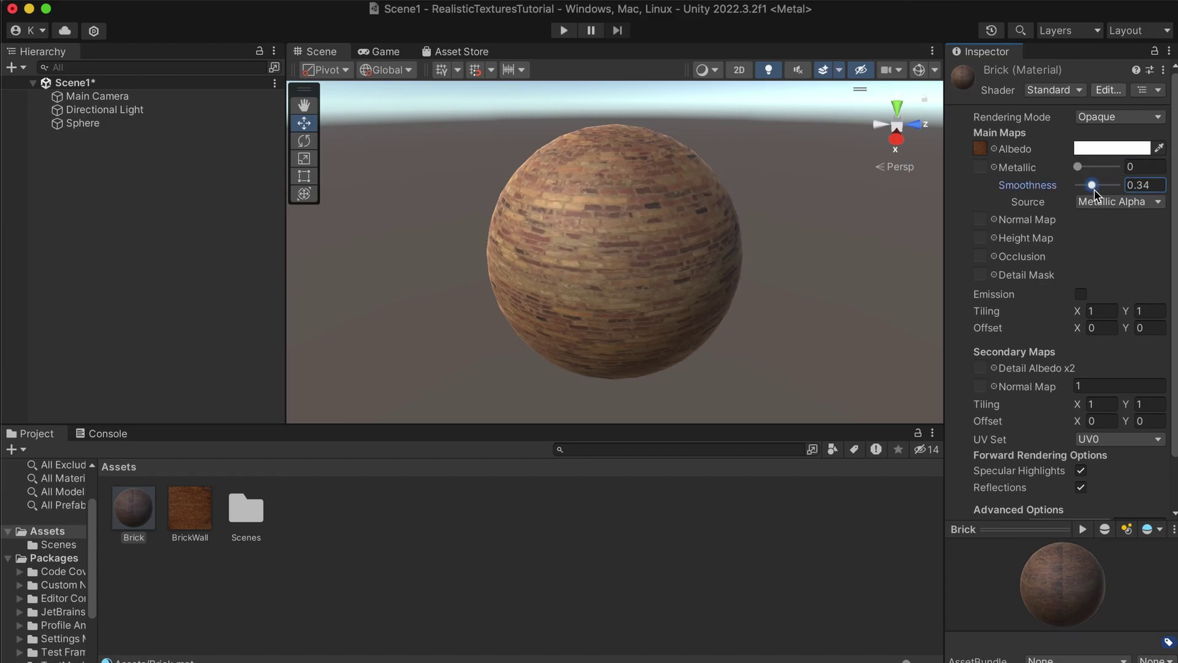
click(1146, 190)
key(BackSpace)
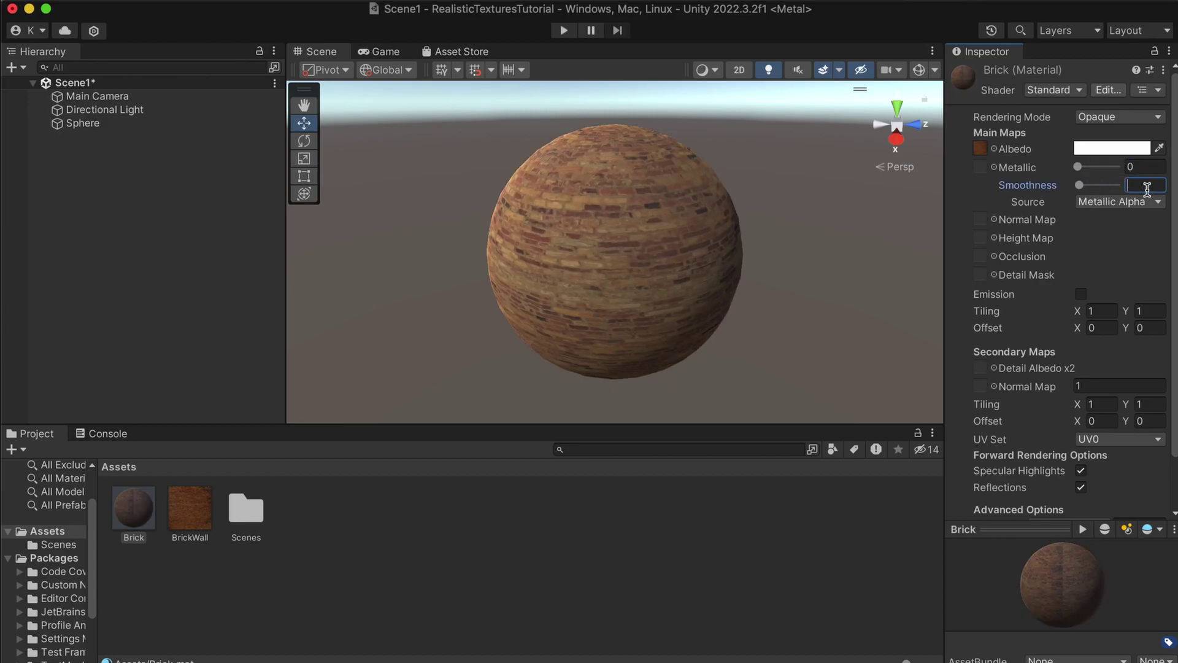
text(.4)
text(3)
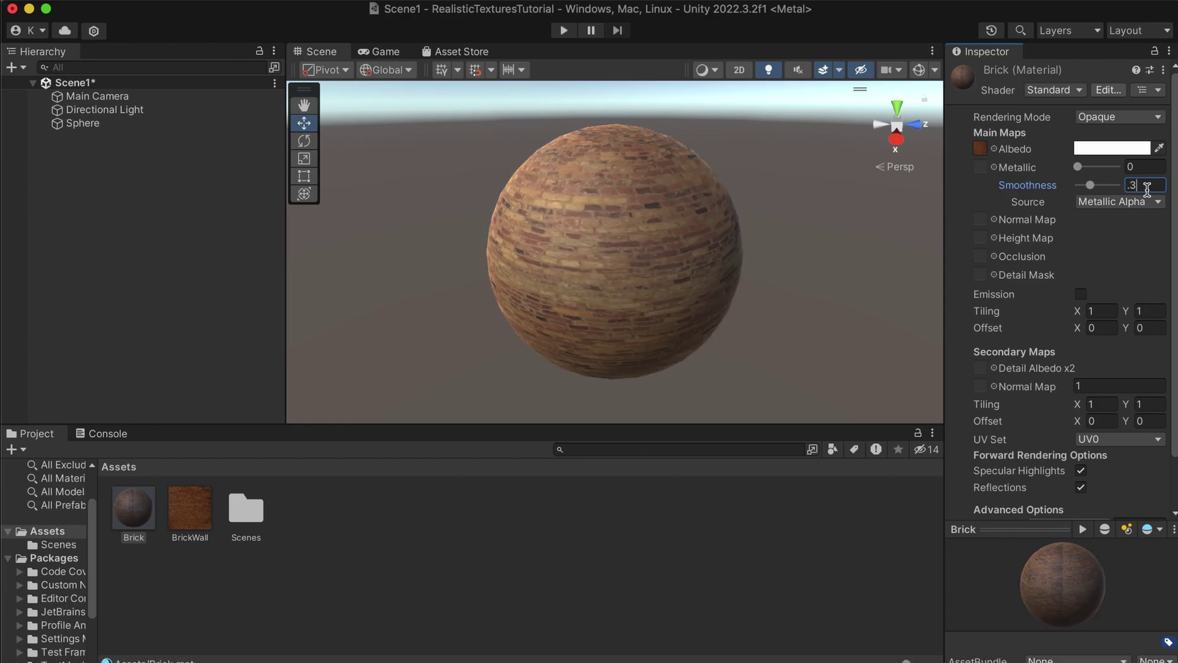
key(Return)
Step: Upload the brick wall photo to the ImageOnline black-and-white converter
click(694, 552)
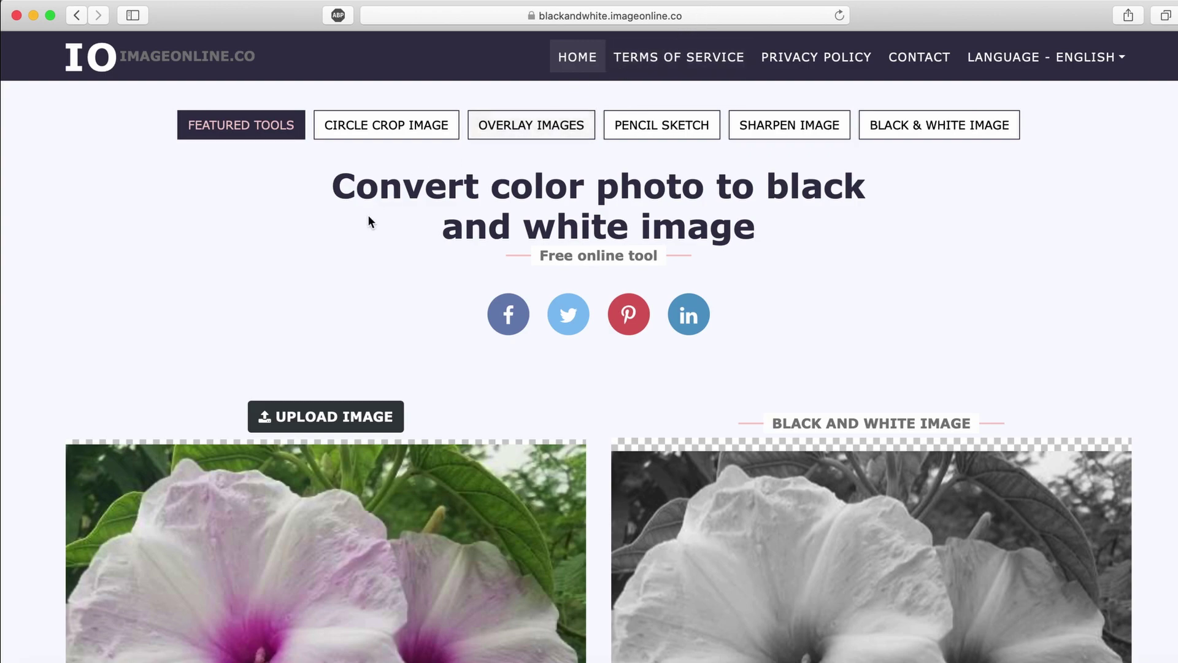
scroll(330, 289, down, 5)
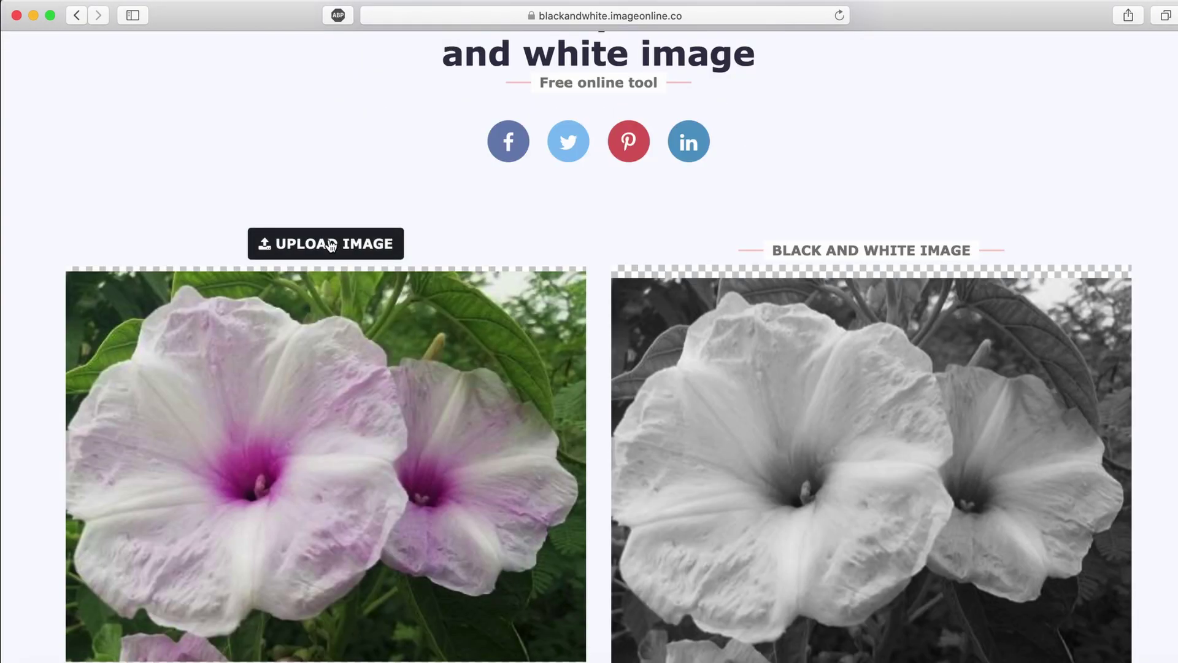
click(331, 244)
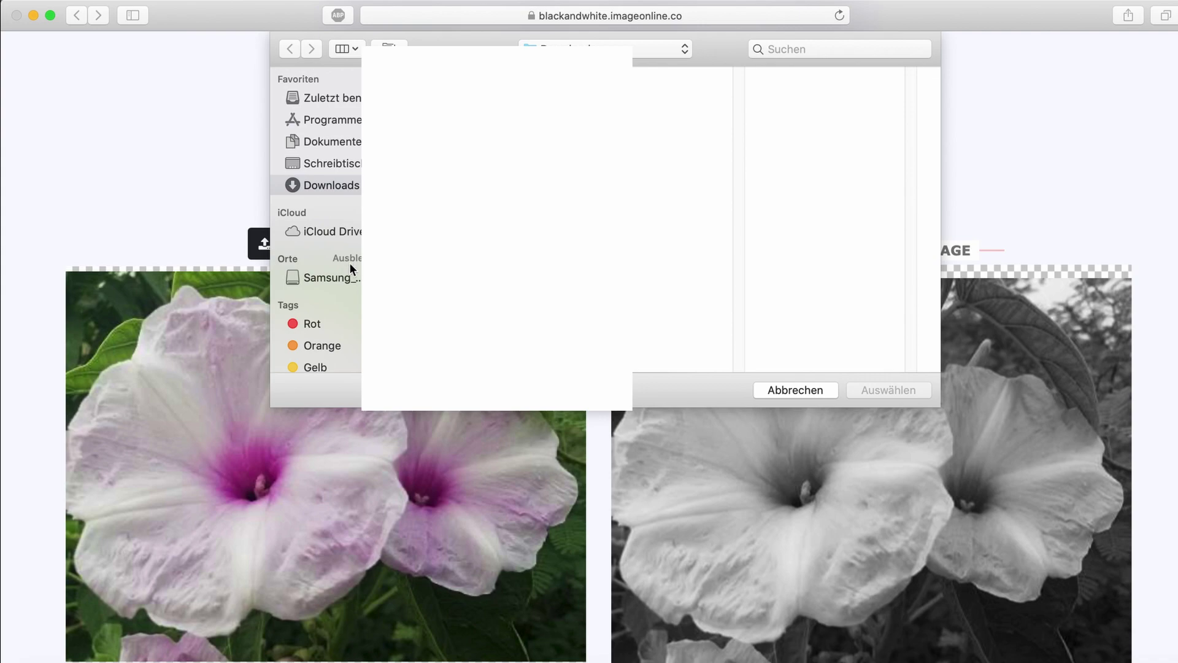
click(826, 49)
text(brick)
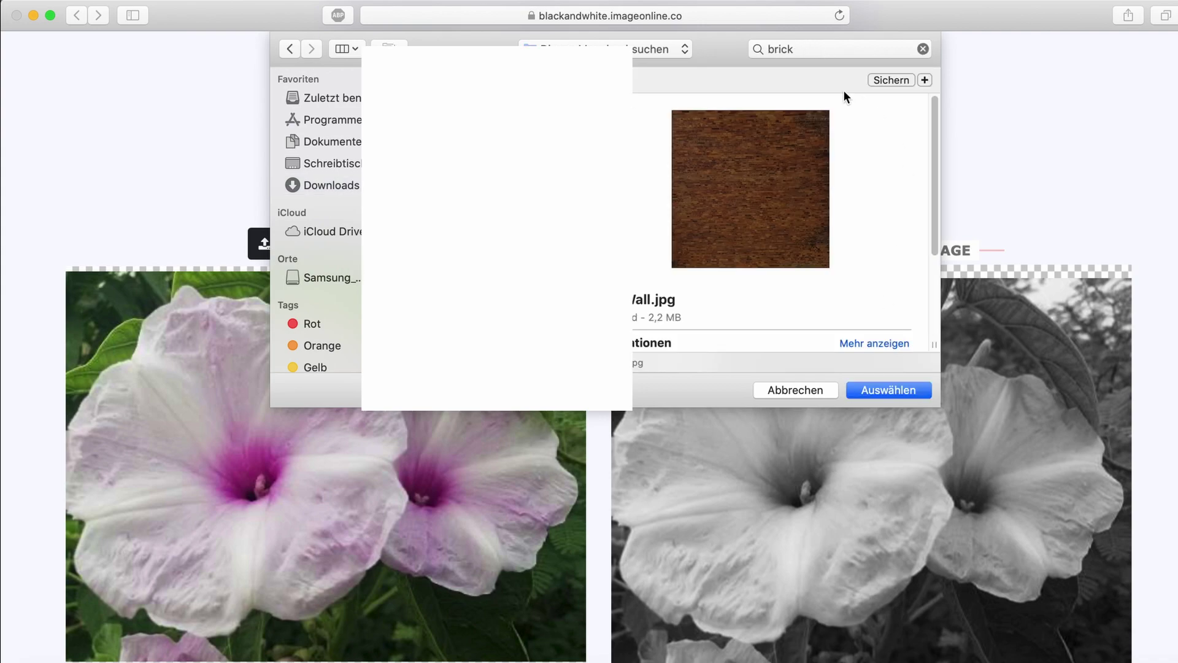
click(884, 391)
Step: Convert the photo to black and white and save it to Downloads
scroll(681, 377, down, 3)
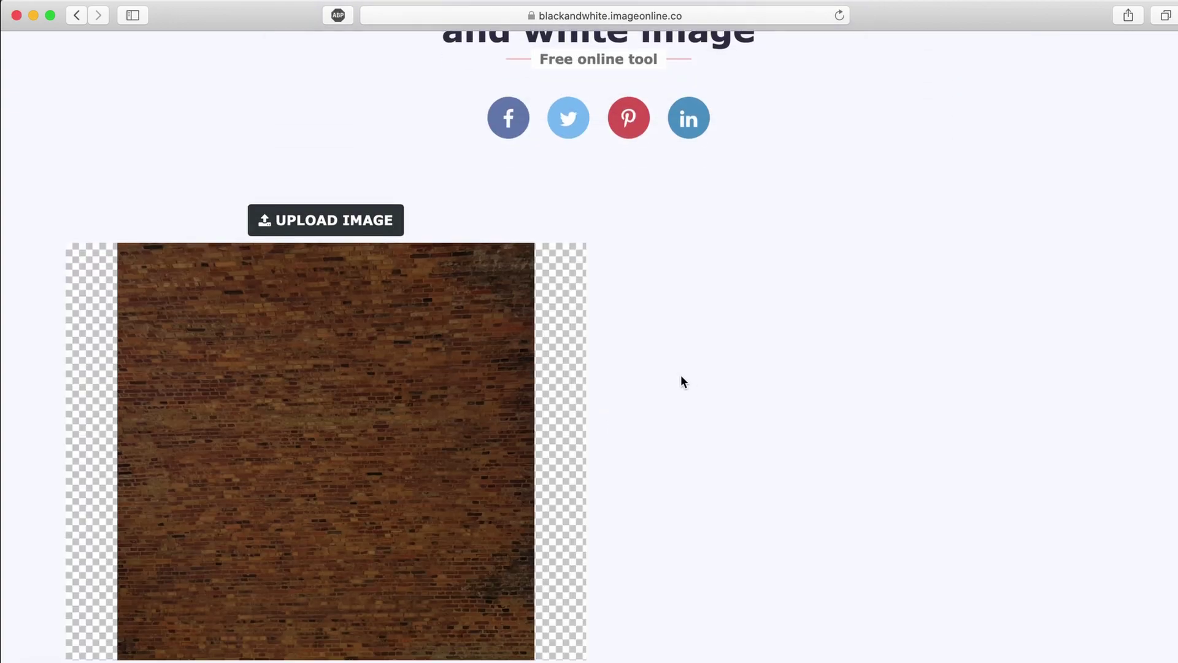
click(351, 635)
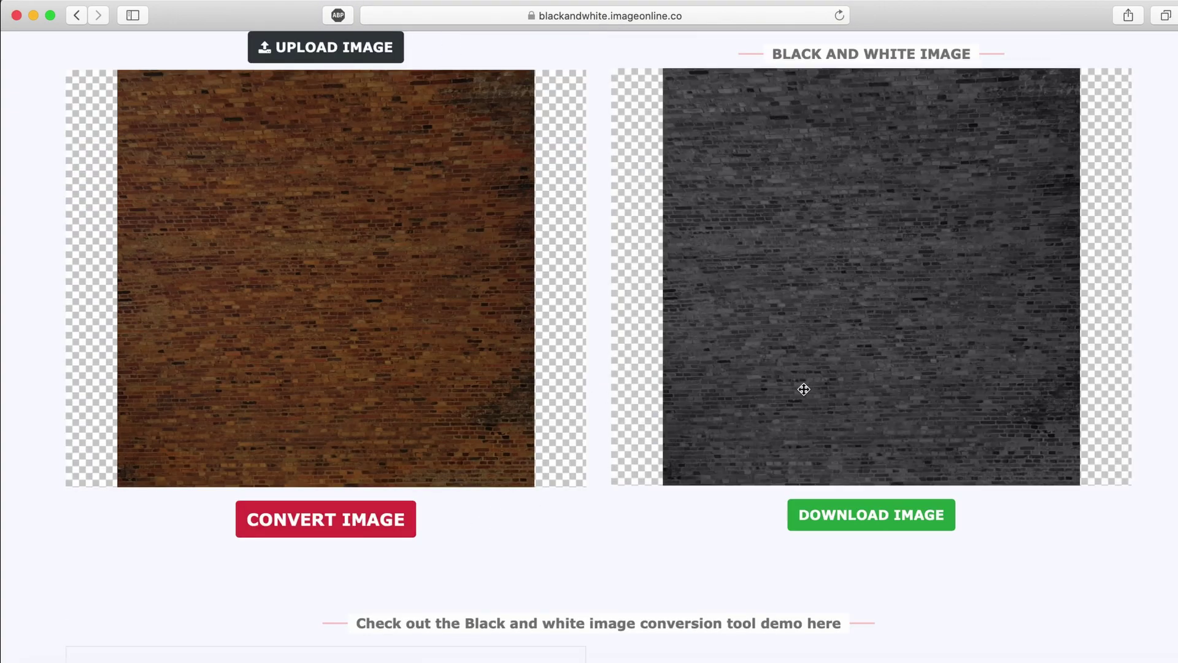
click(851, 517)
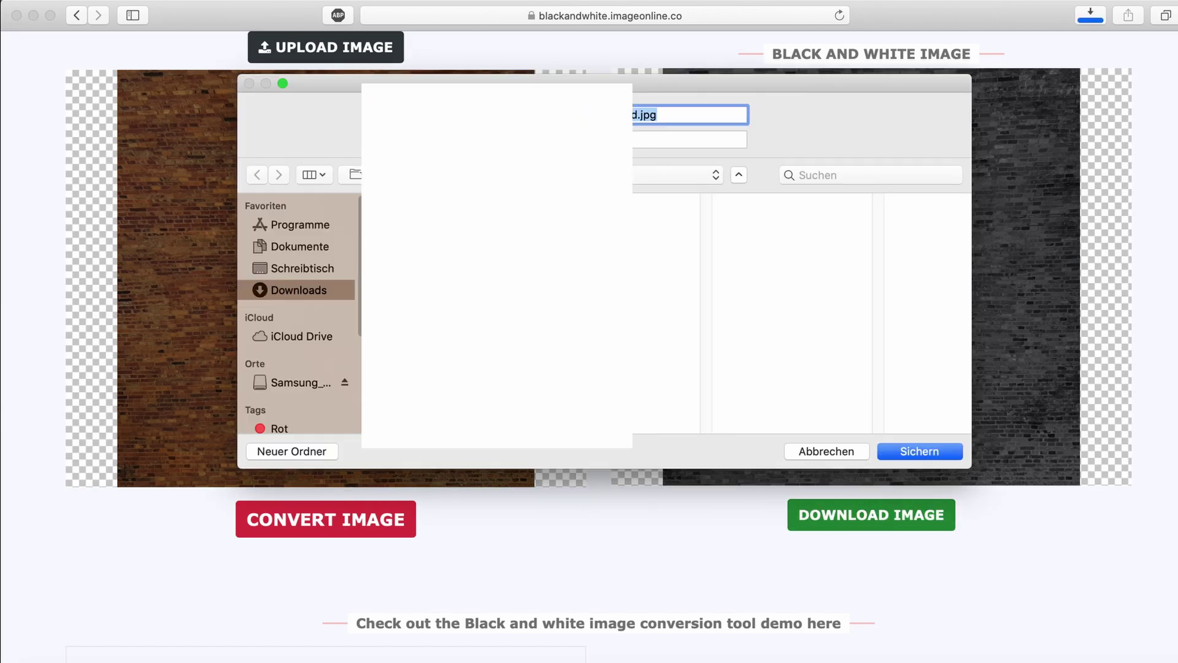
click(922, 452)
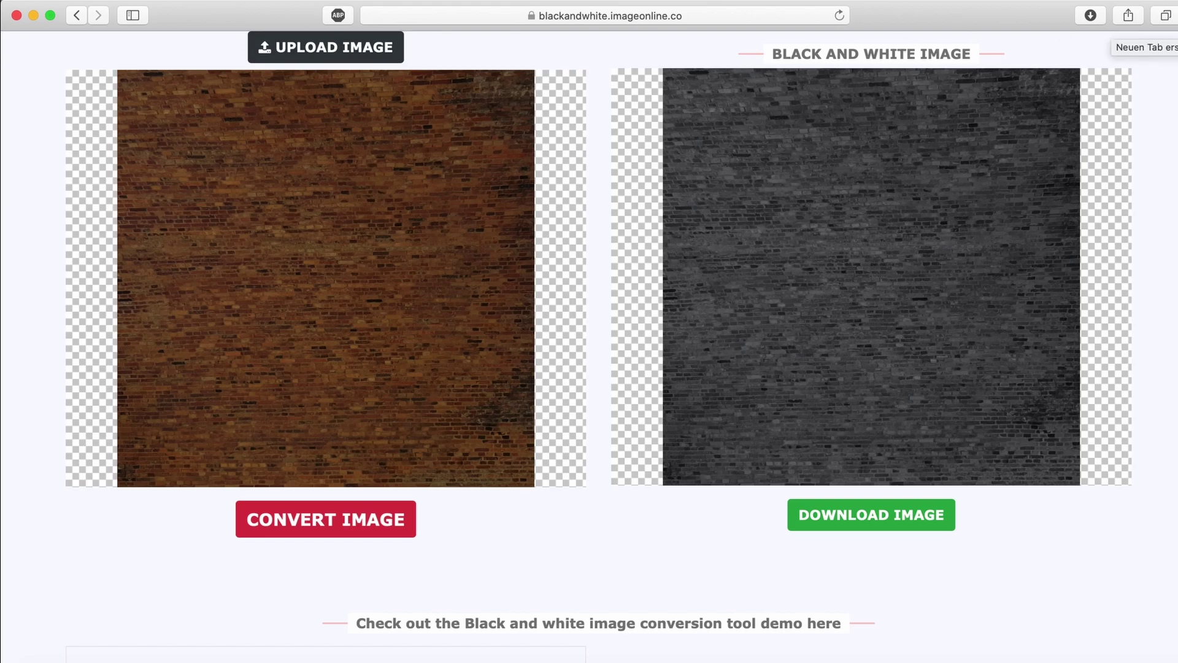
Step: Load BrickWall-modified.jpg into PineTools' Invert colors tool in a new tab
click(1166, 15)
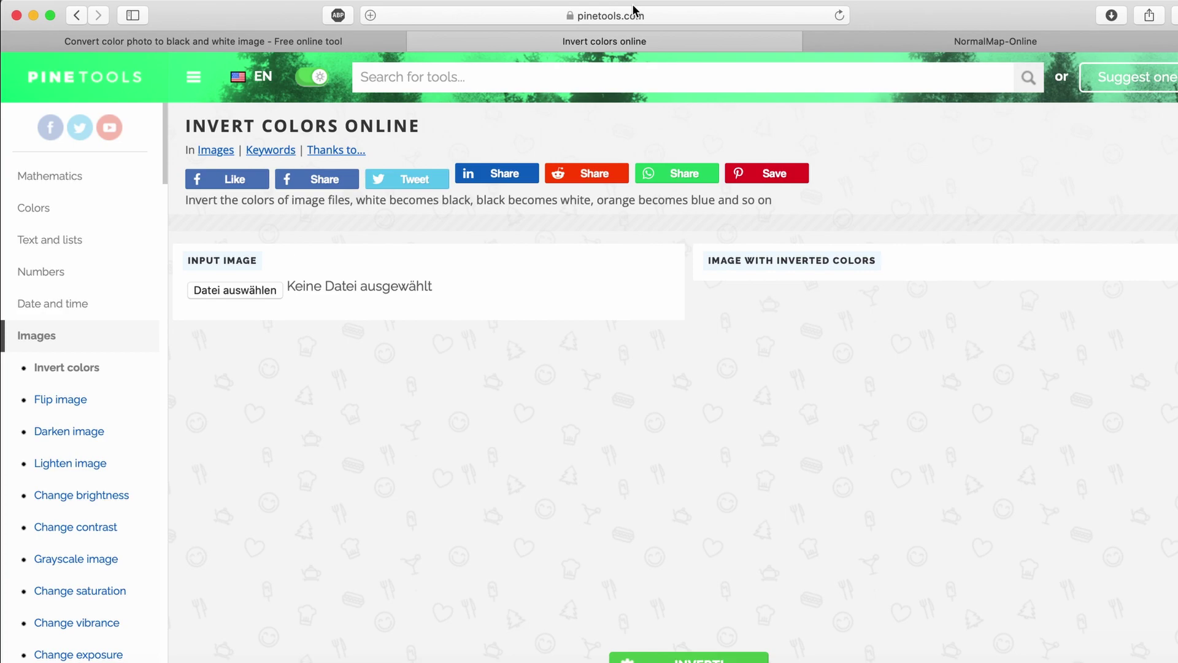
click(200, 291)
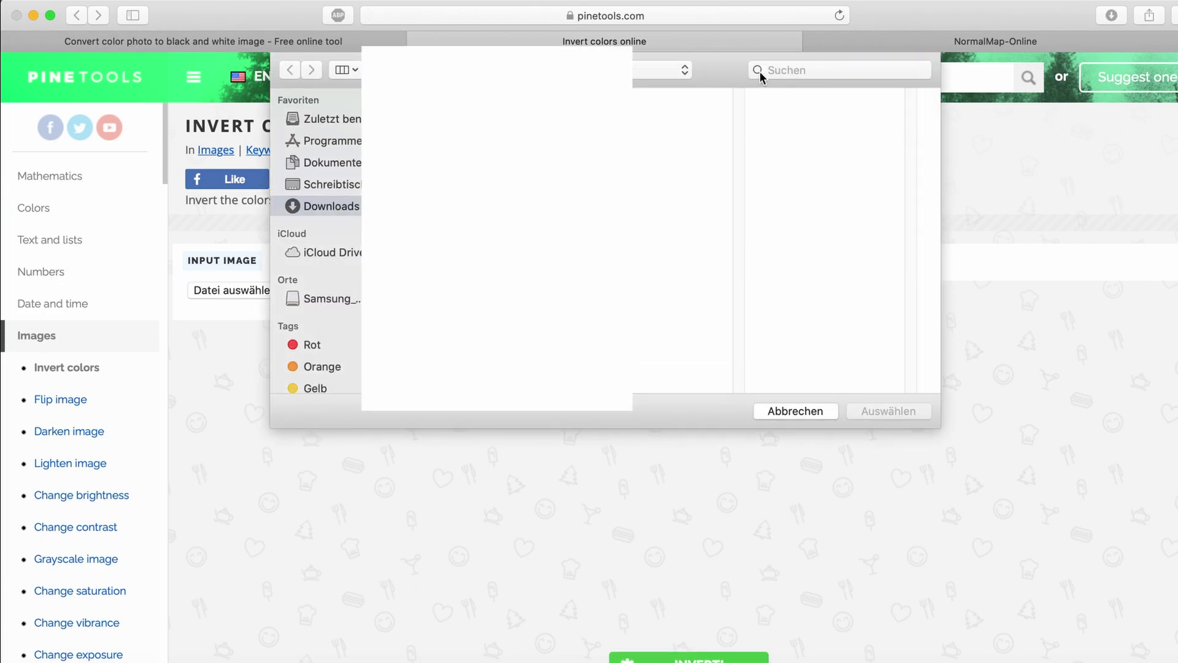
click(761, 75)
text(bri)
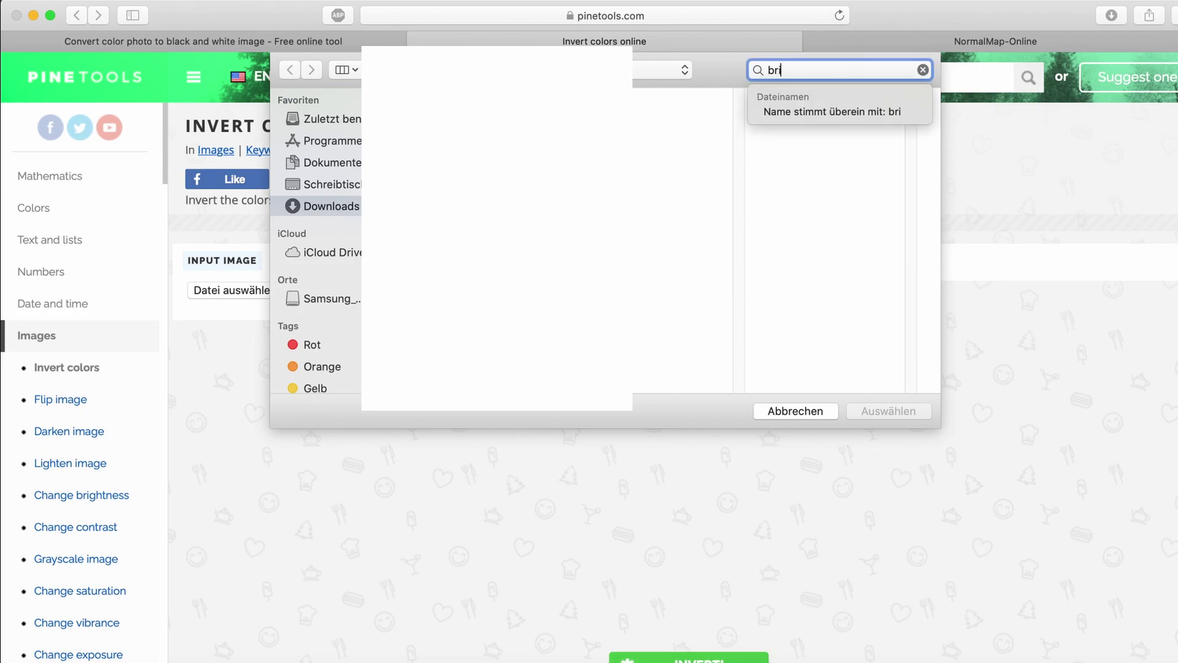
text(c)
key(Return)
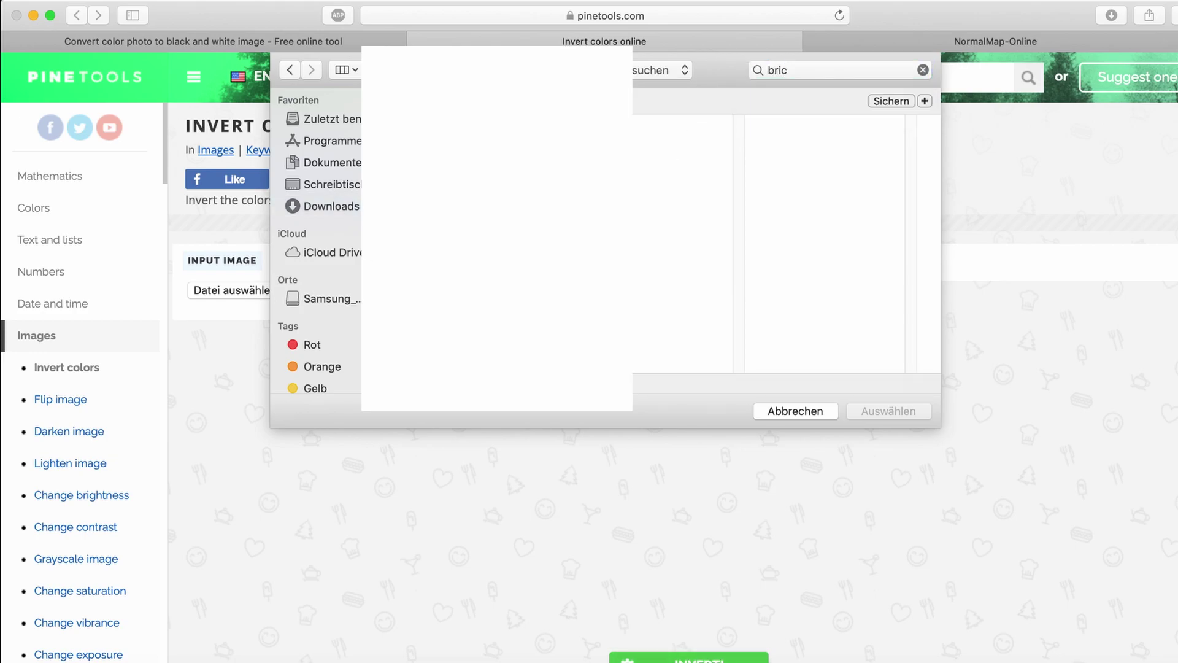
click(885, 411)
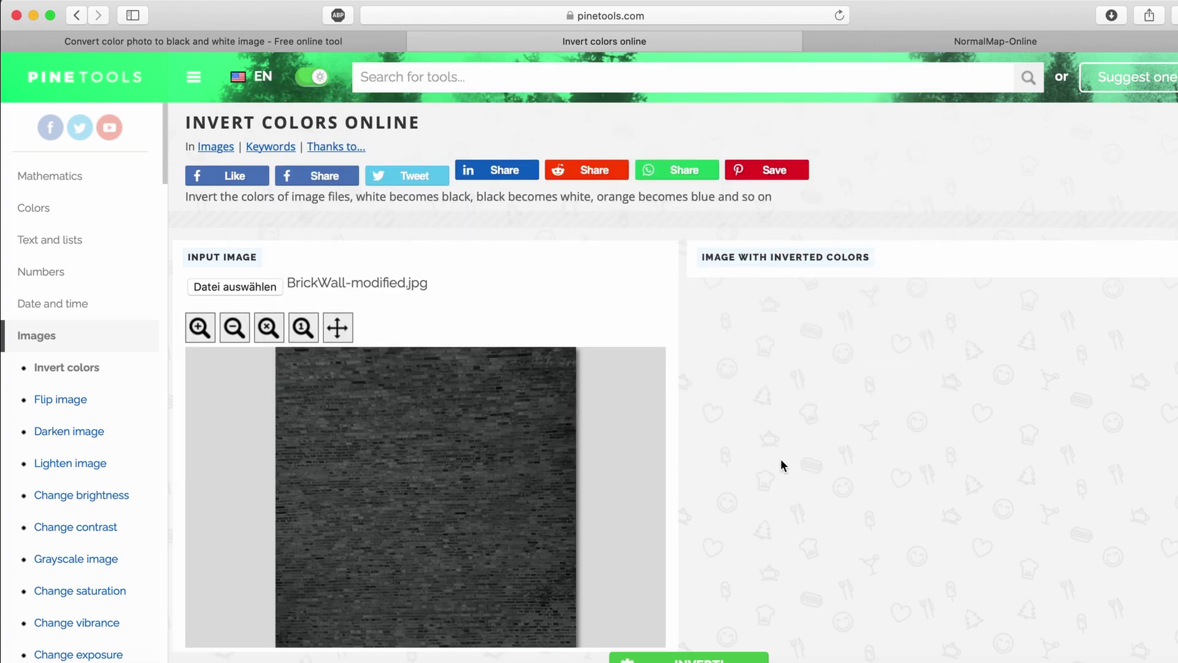
Step: Invert the image's colours and save the result as a PNG to Downloads
scroll(781, 458, down, 1)
click(689, 658)
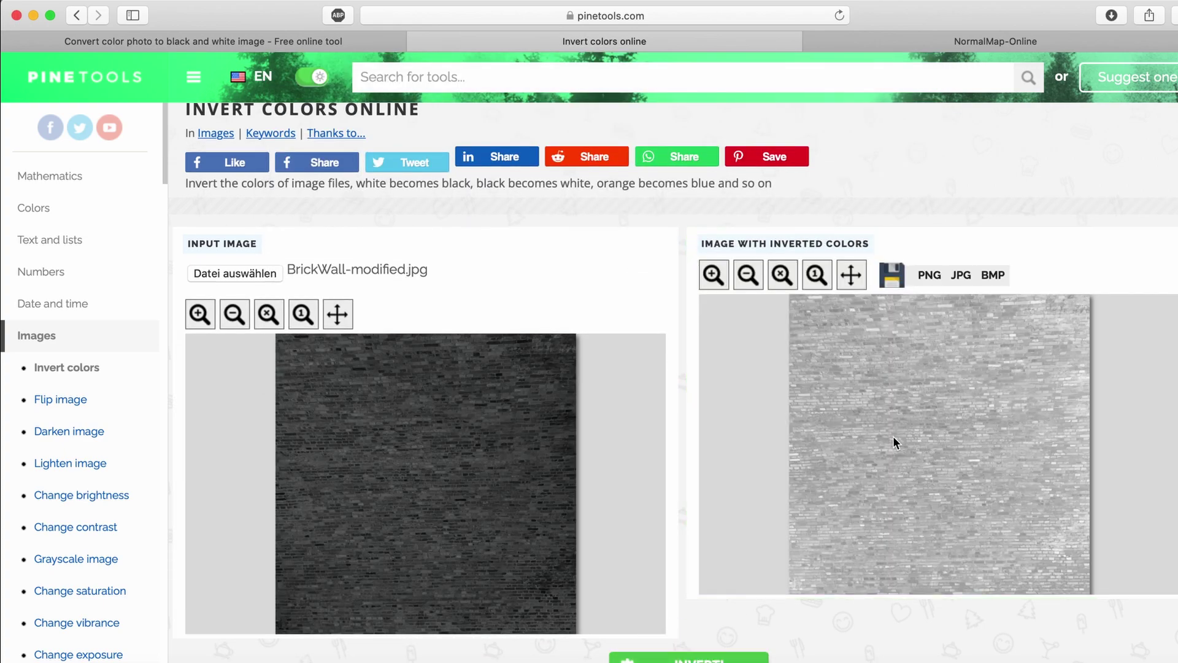
click(928, 274)
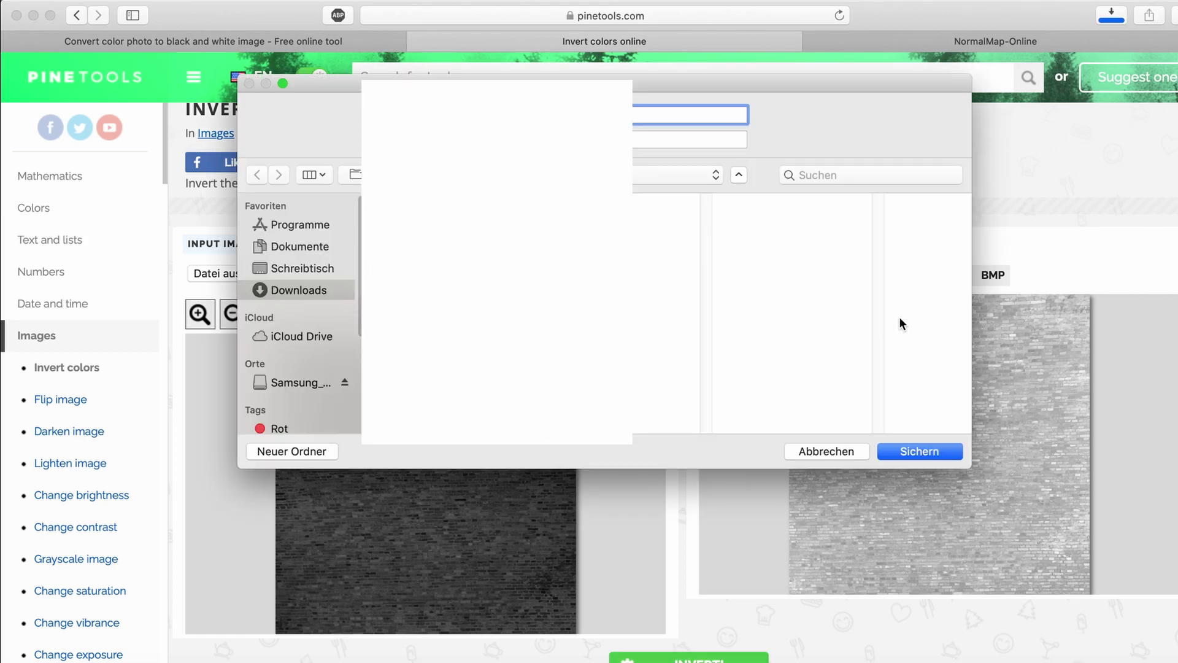
click(915, 450)
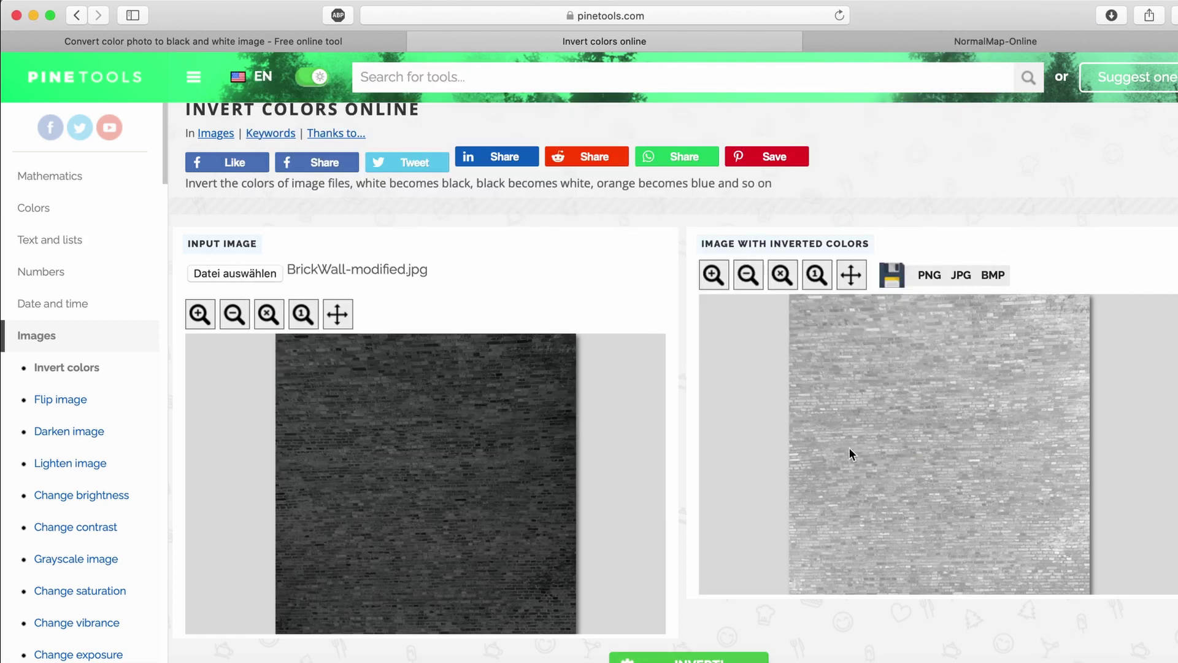
click(949, 35)
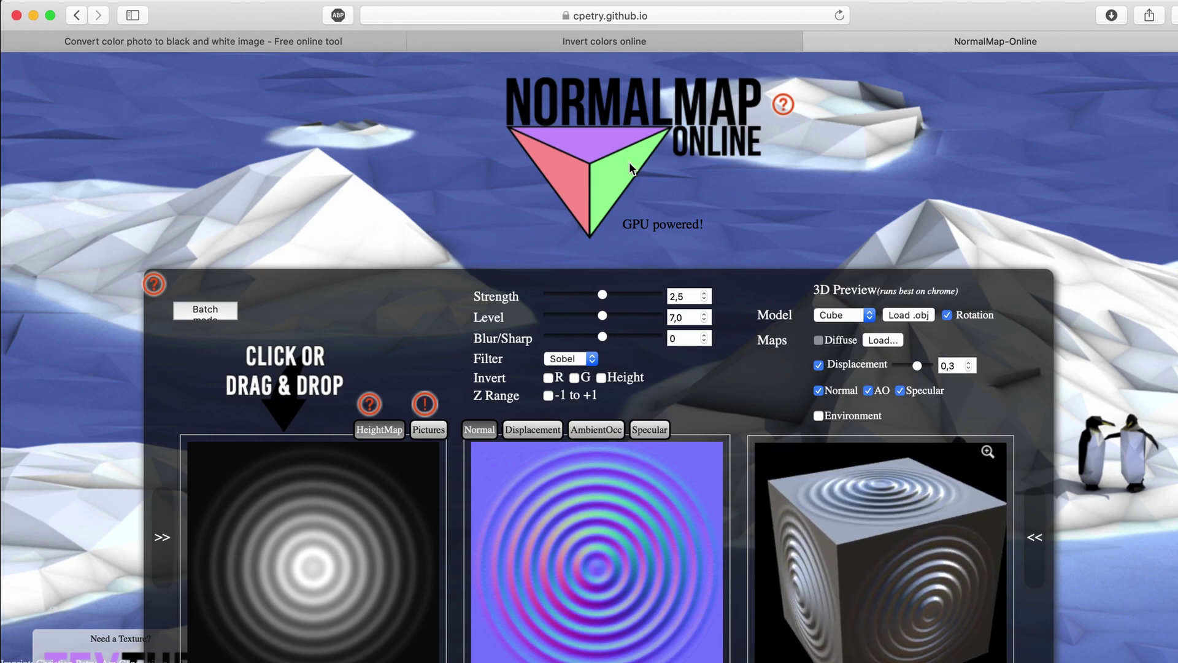
Step: Generate a normal map from the inverted brick heightmap and save it, replacing the existing file
scroll(440, 179, down, 4)
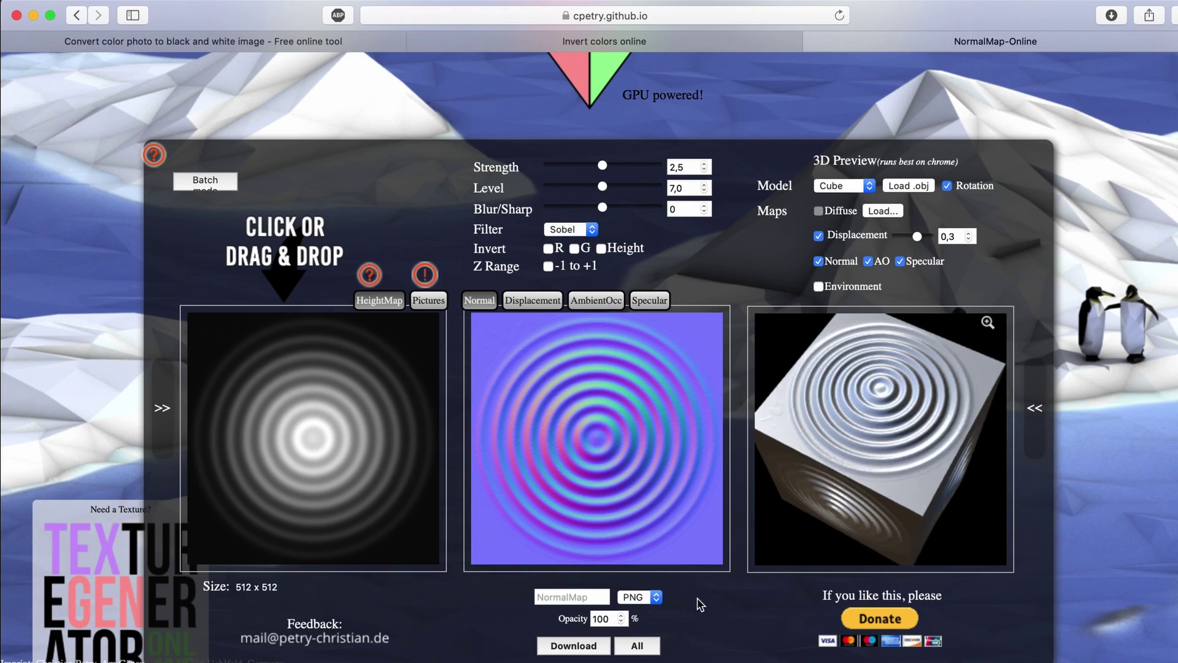
drag(1104, 500, 286, 458)
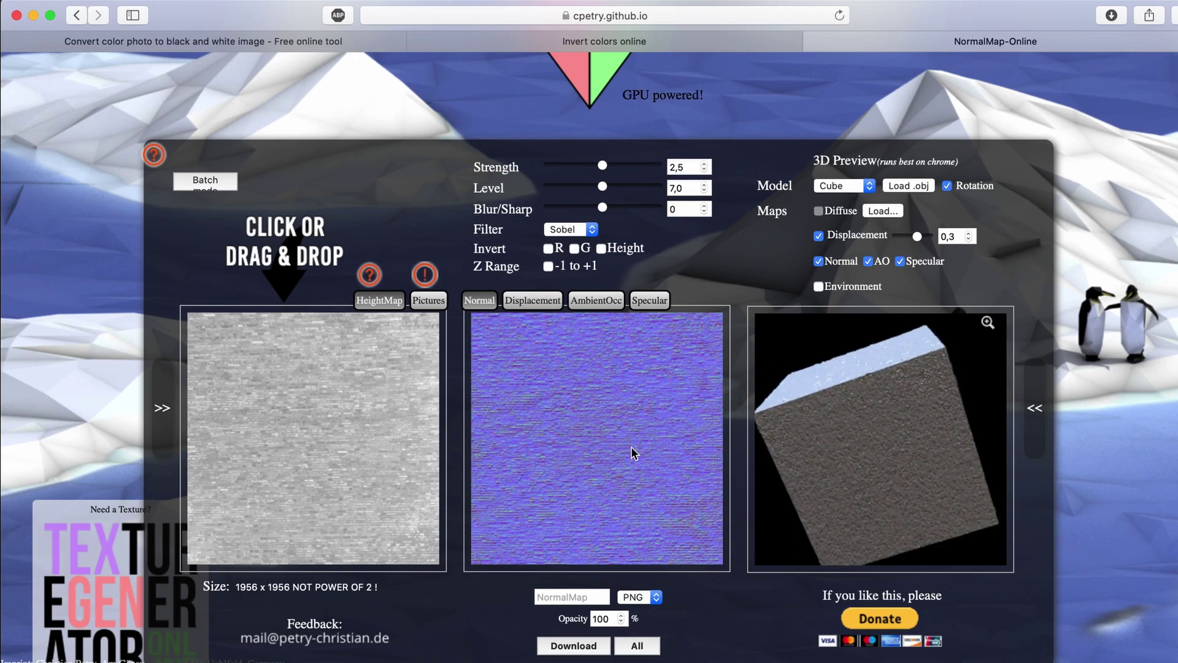
click(573, 646)
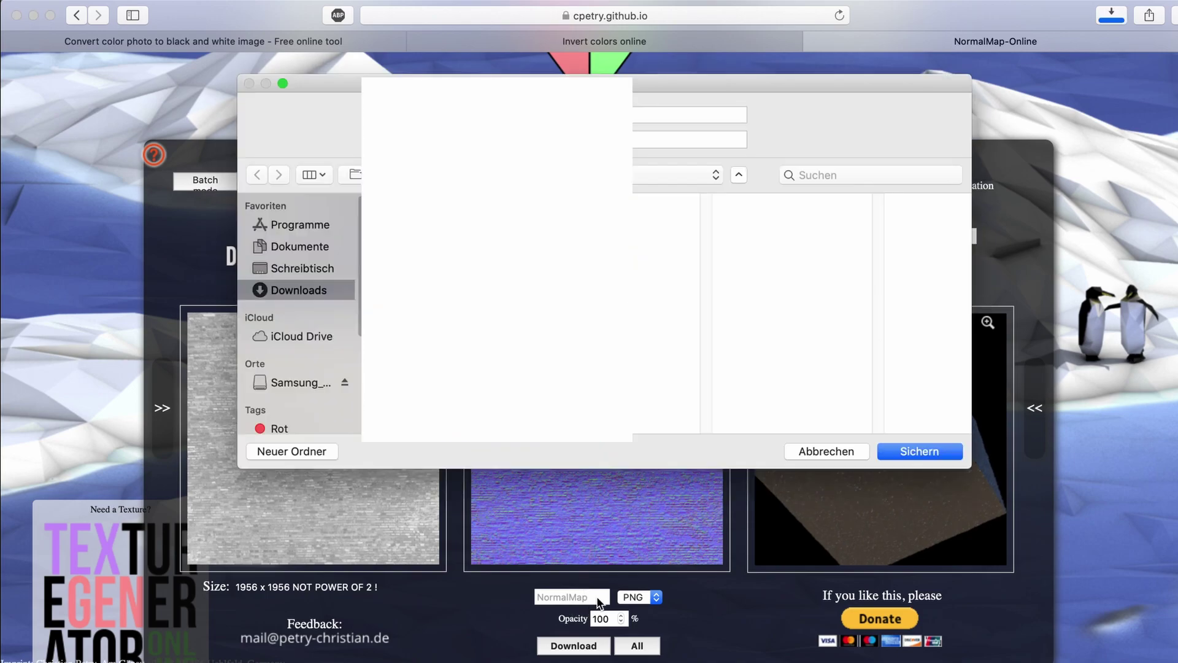
click(903, 451)
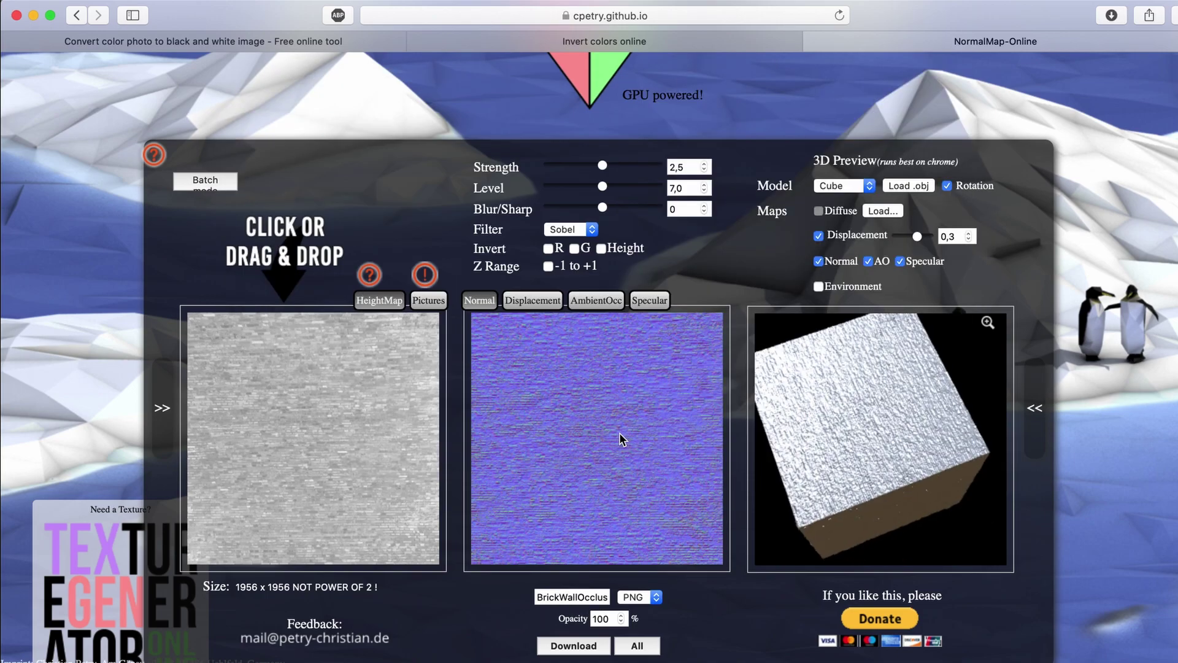
key(Return)
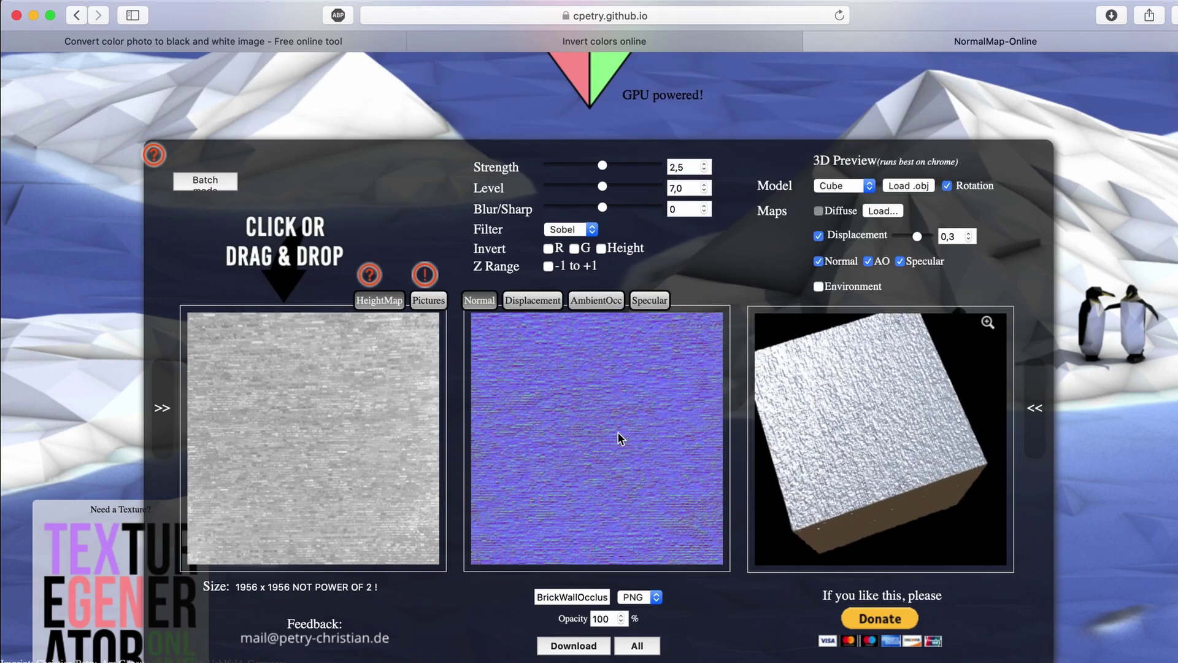
Step: Save the AmbientOcc map as a PNG file
click(585, 299)
click(552, 644)
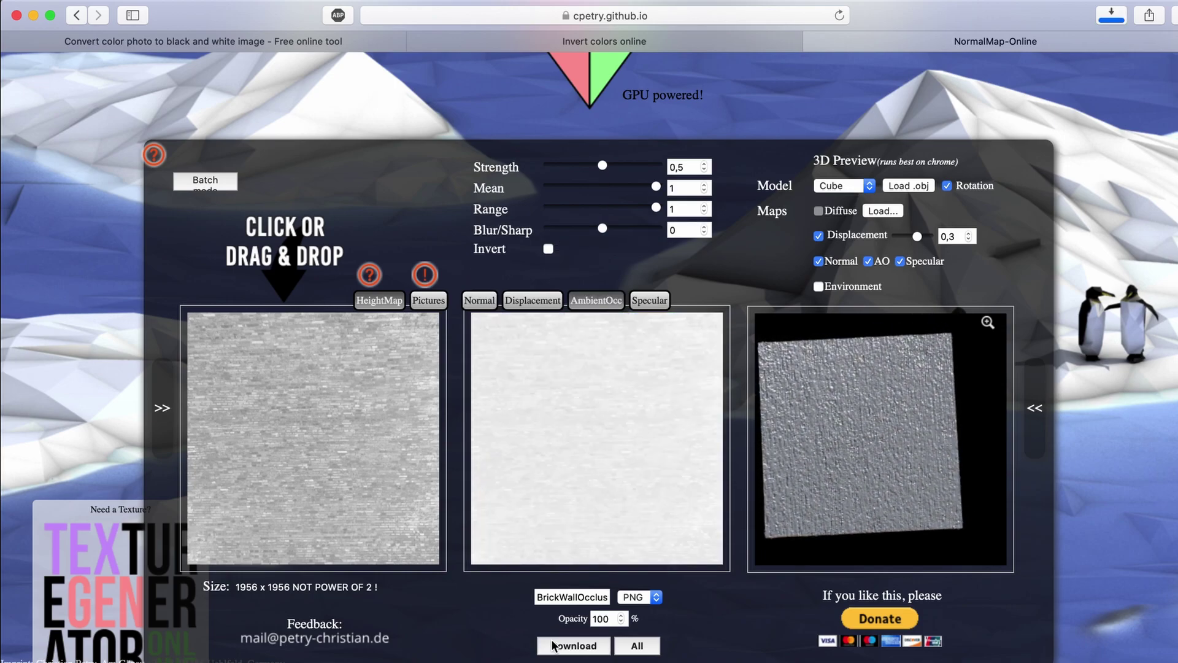
click(897, 452)
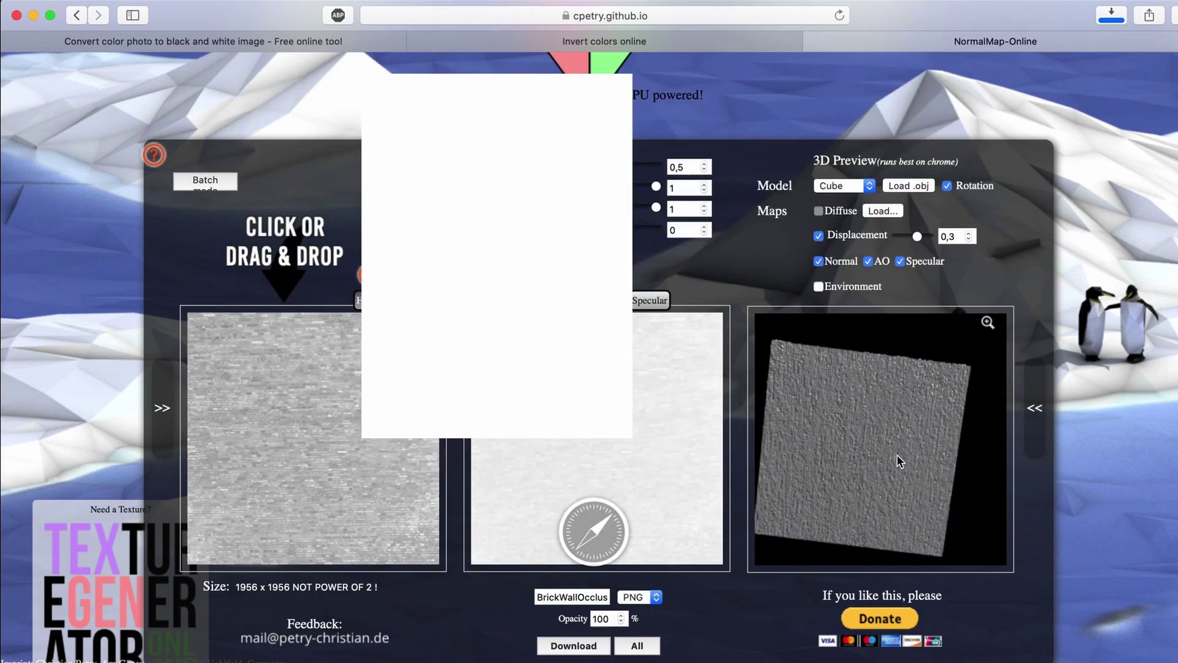
Step: Import image.png, BrickWallNormal1.png and BrickWallOcclusion.png from Downloads into Assets
click(33, 15)
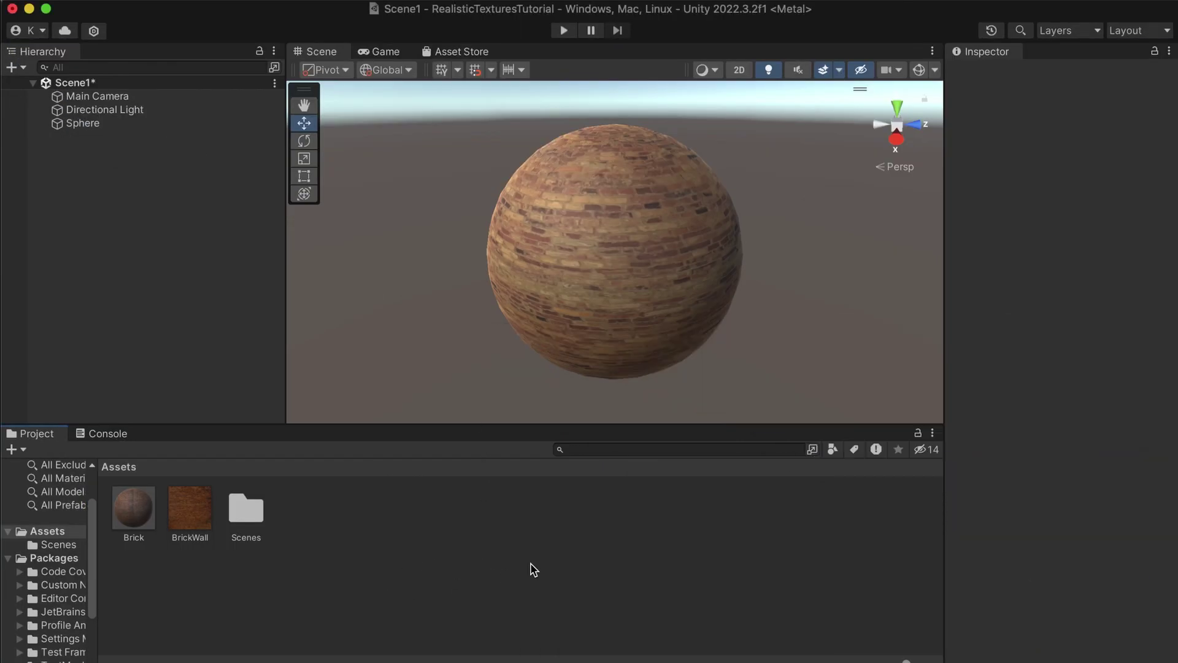
click(1052, 660)
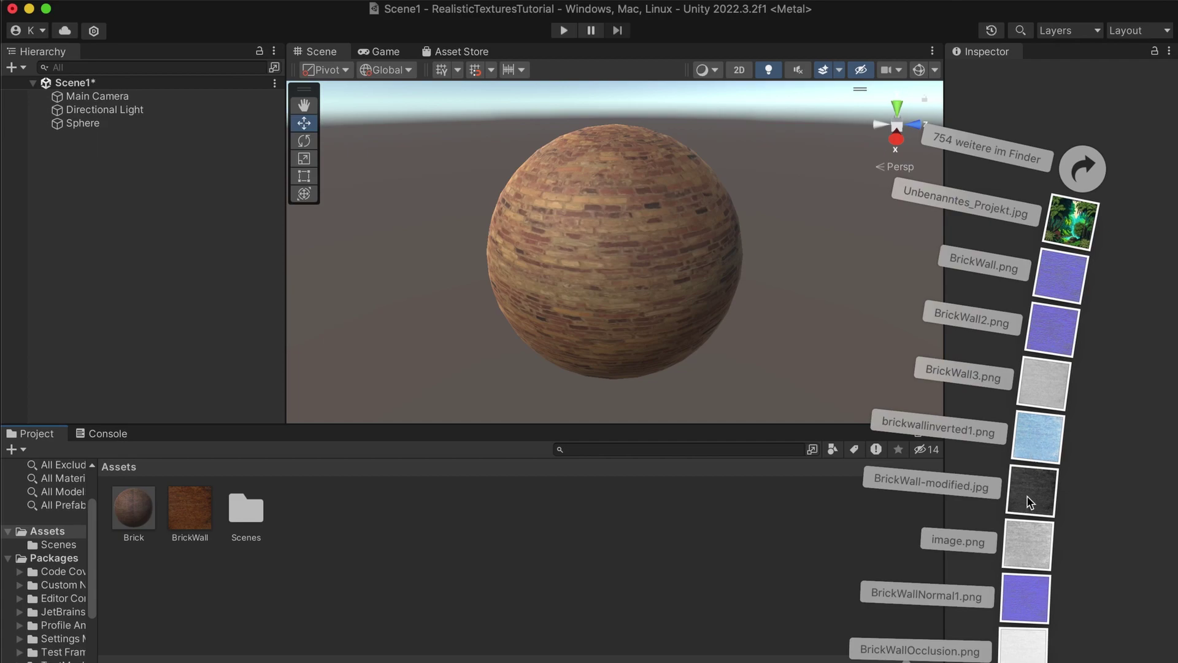
drag(1025, 543, 384, 571)
click(1043, 659)
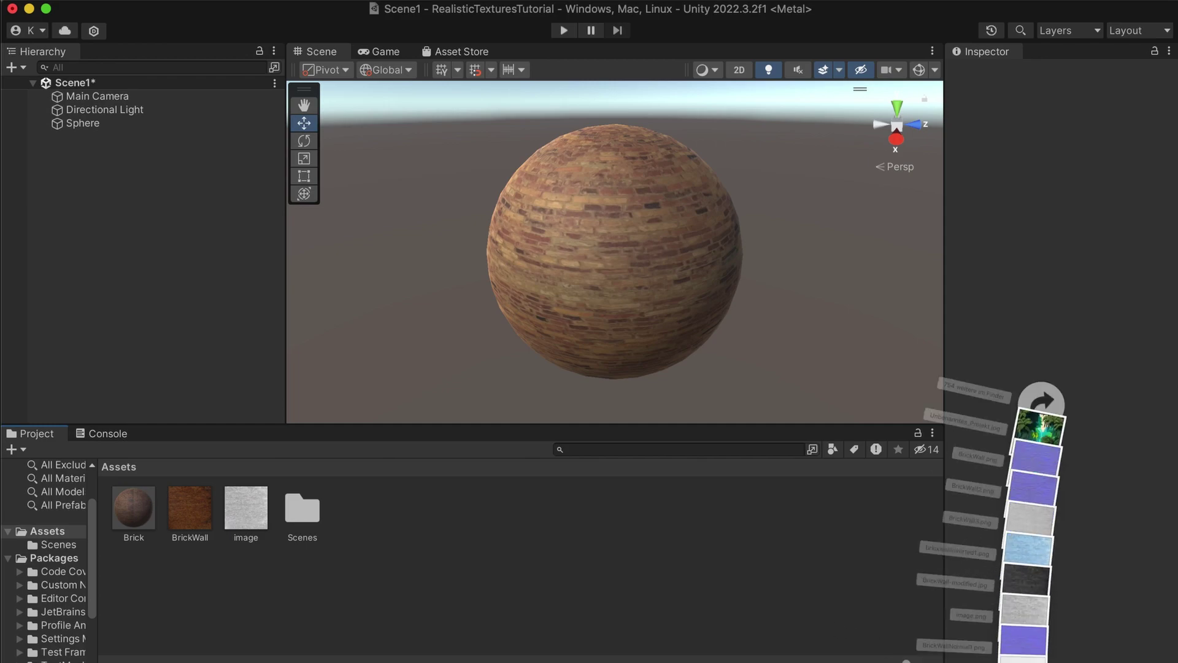
drag(1015, 591, 555, 581)
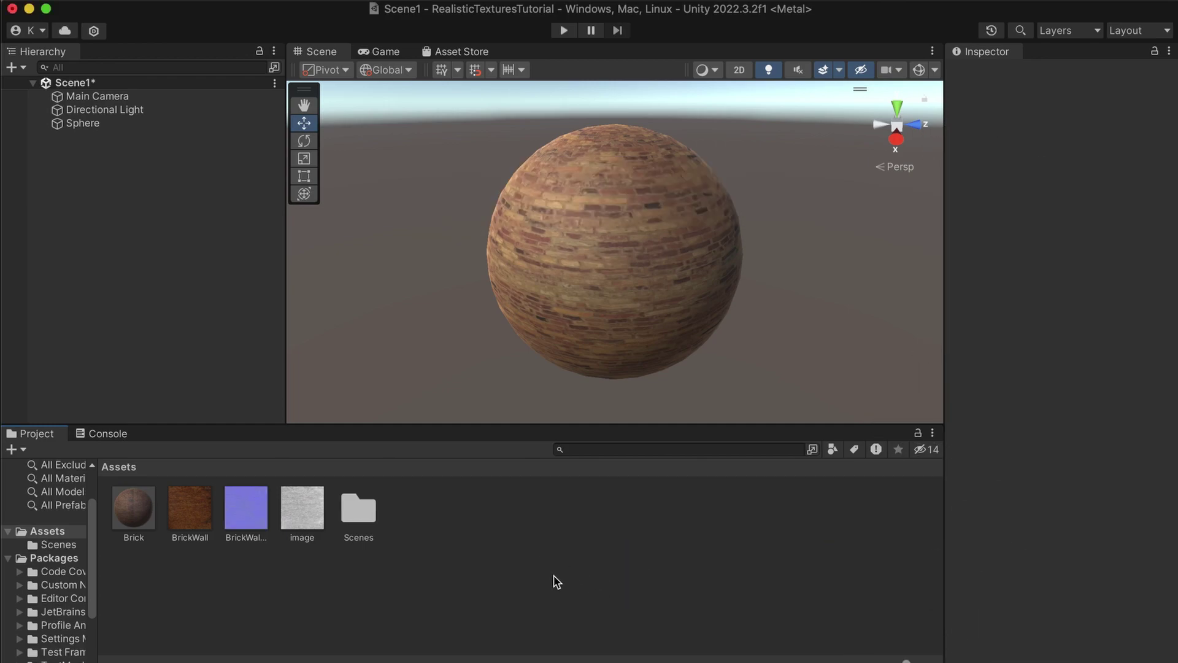
click(1044, 659)
drag(1020, 639, 628, 595)
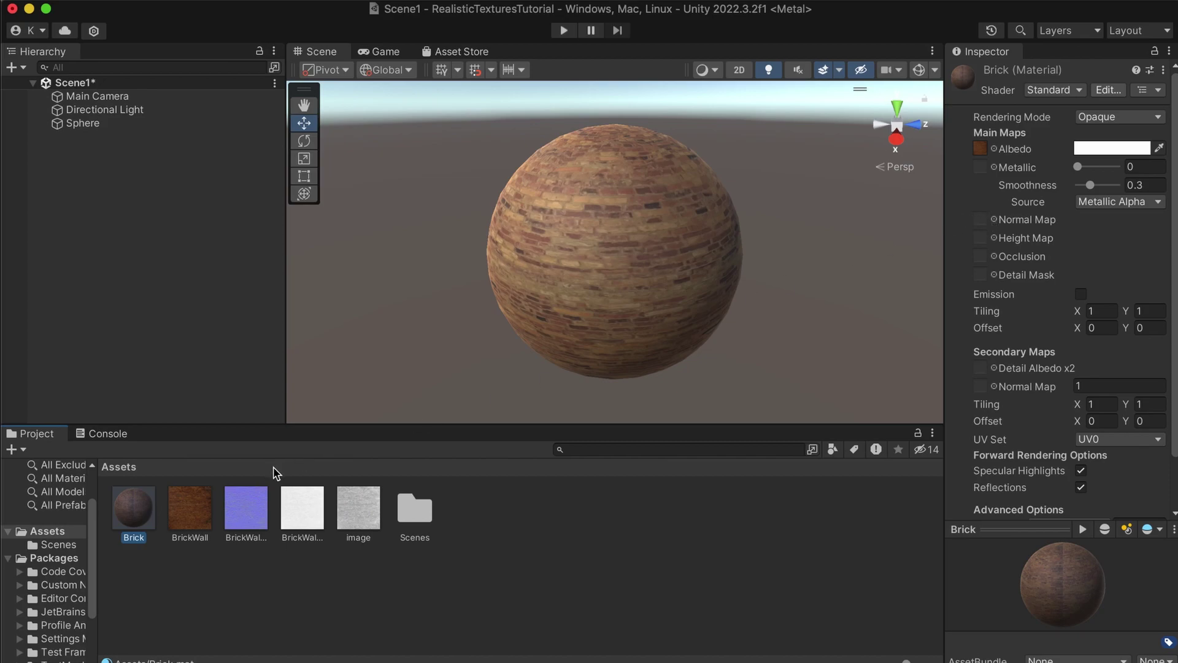
Step: Assign BrickWallNormal1, image and occlusion textures to Brick's Normal, Height and Occlusion slots, fixing the normal map
drag(248, 516, 605, 498)
drag(1022, 245, 982, 217)
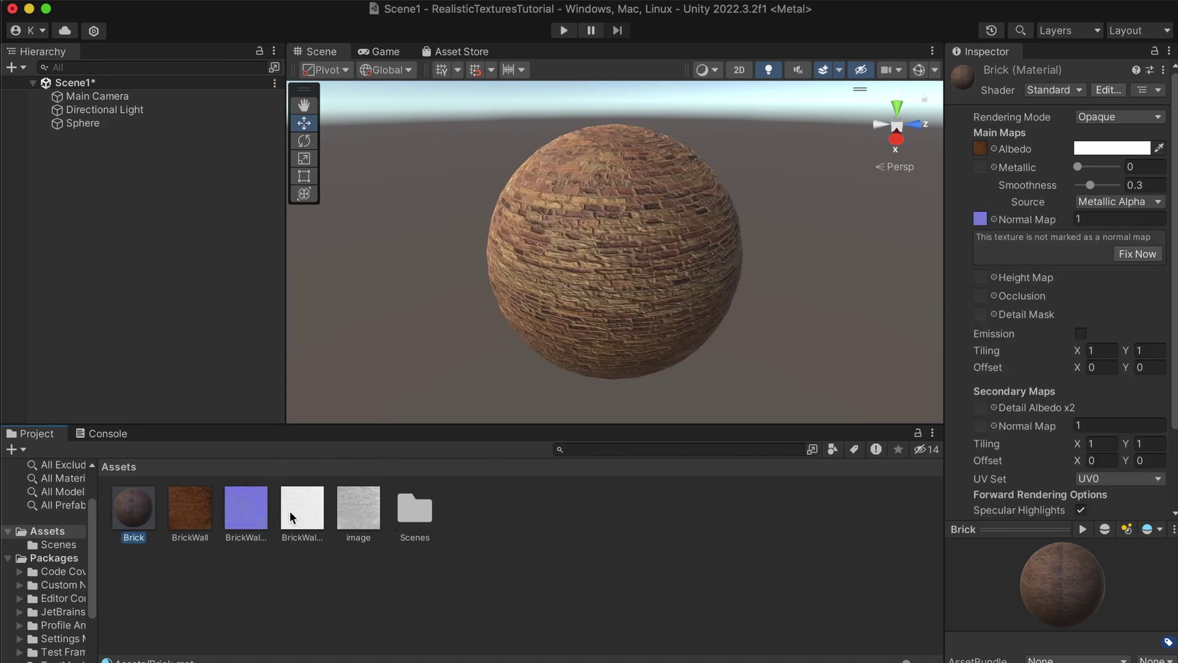
drag(357, 511, 981, 282)
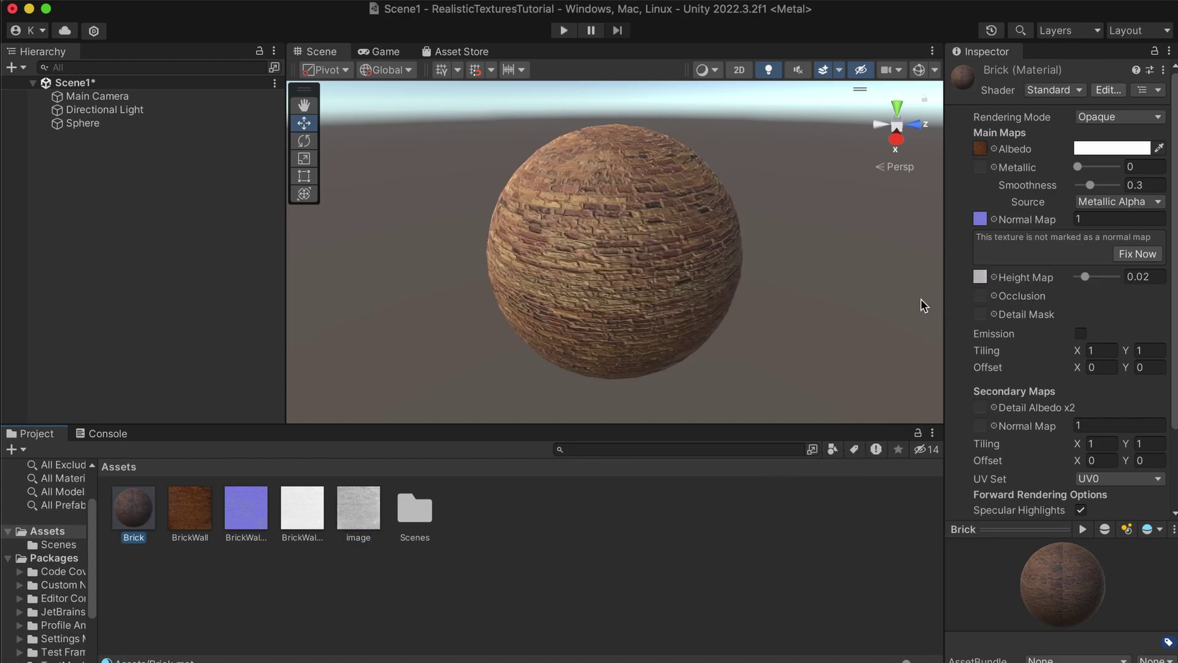
drag(304, 515, 980, 295)
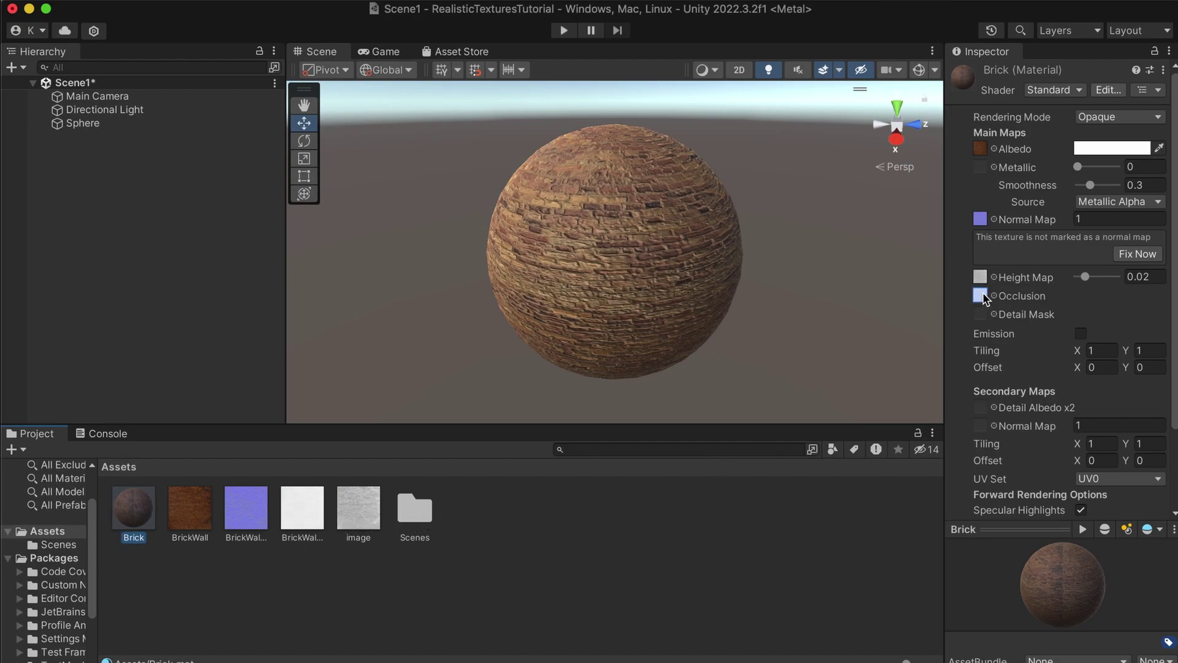
click(1137, 255)
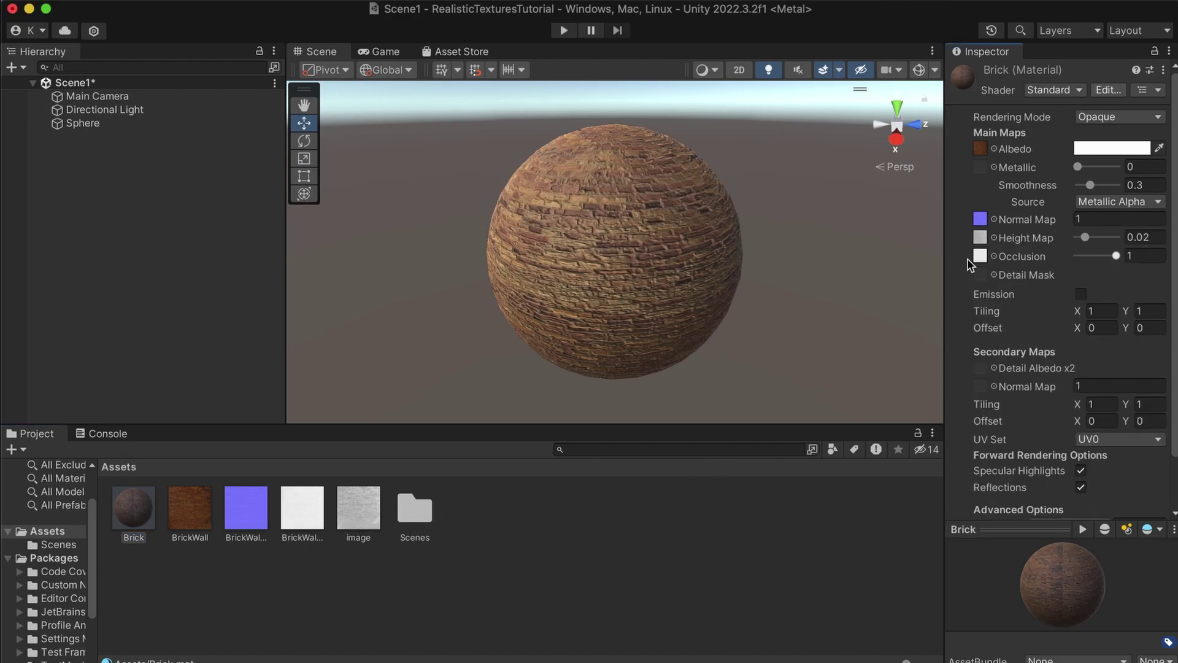
Step: Set the Brick material's height map strength to 0.031
scroll(604, 256, up, 3)
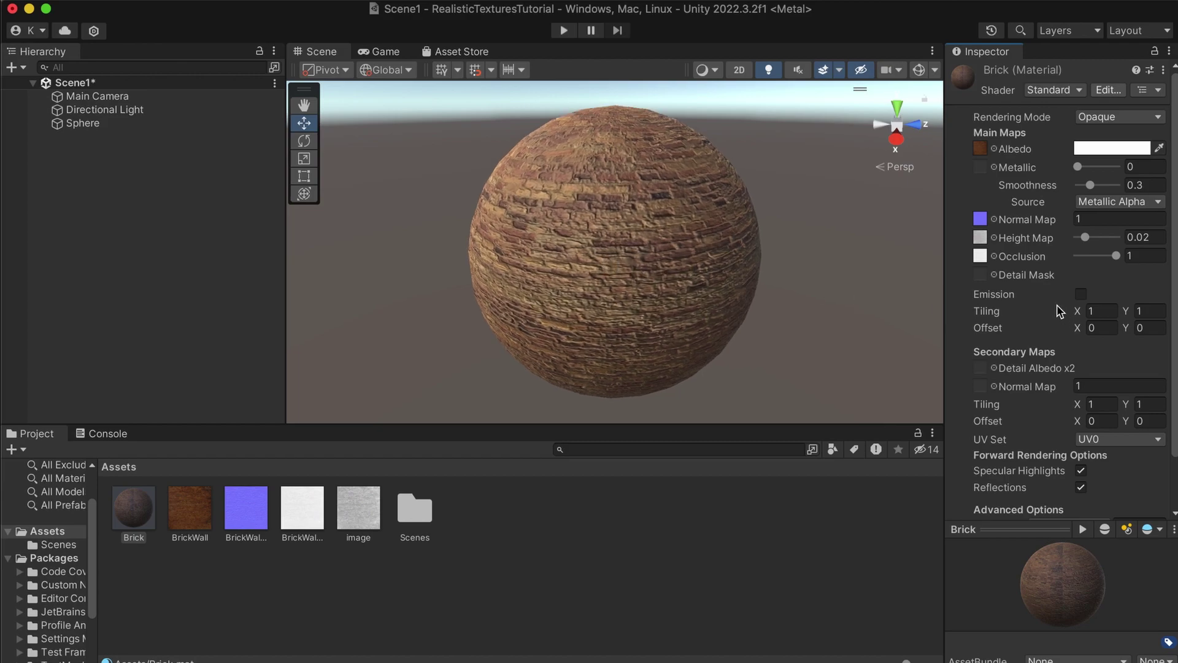
drag(1085, 239, 1089, 241)
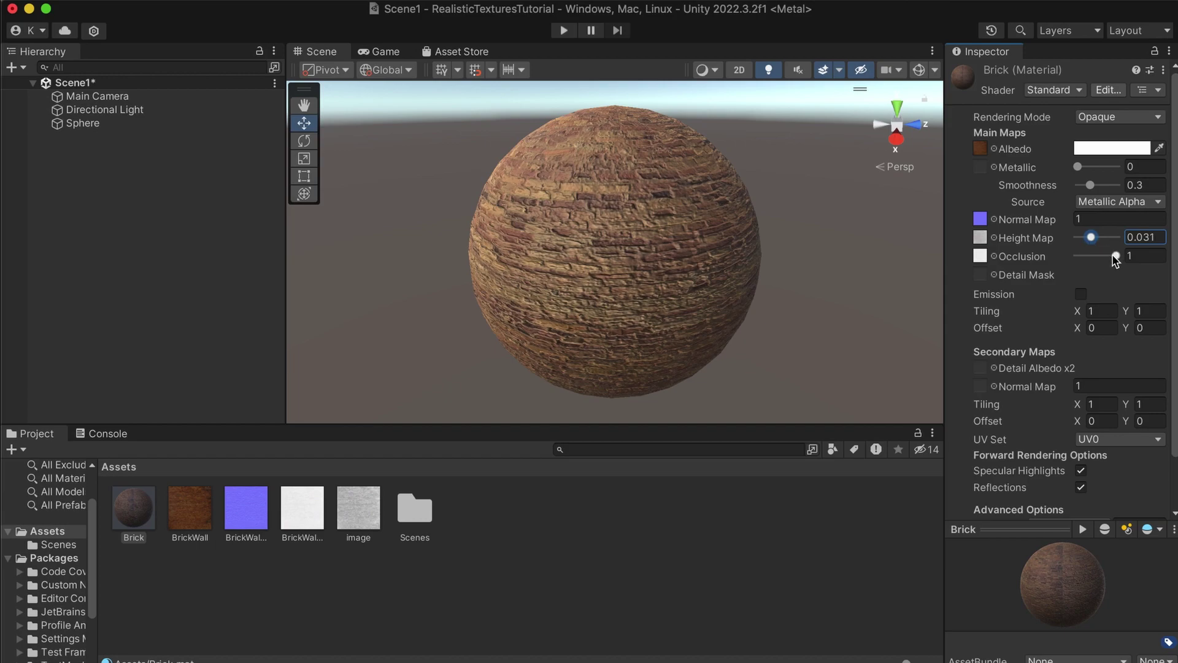
click(1116, 257)
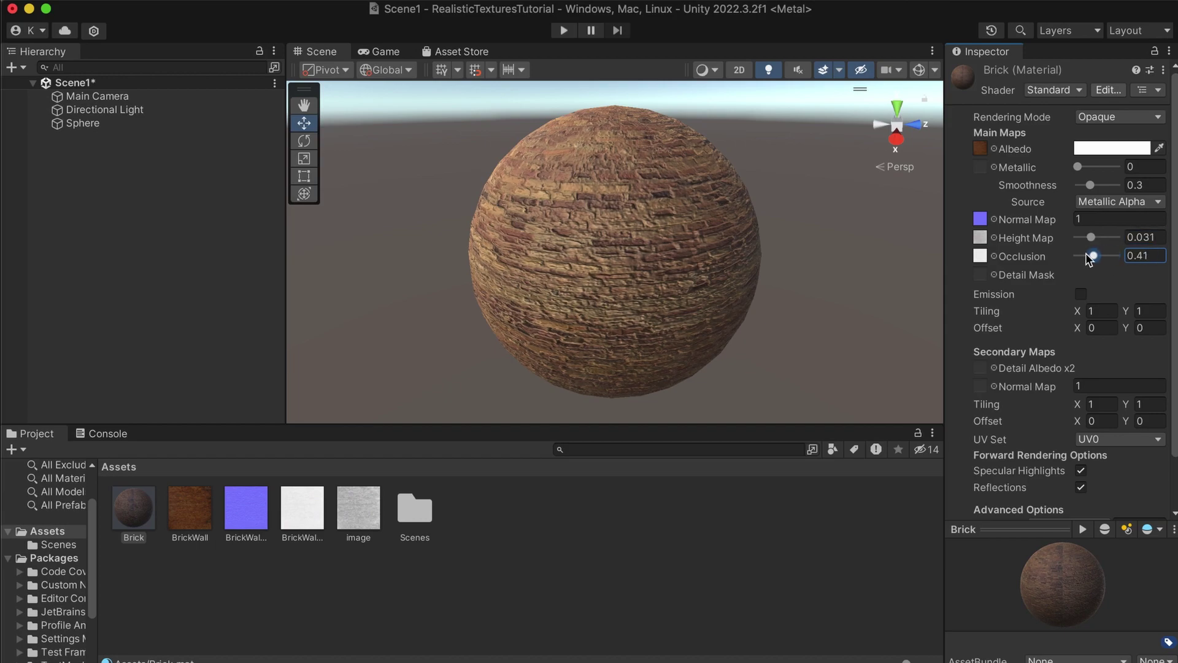
click(1092, 218)
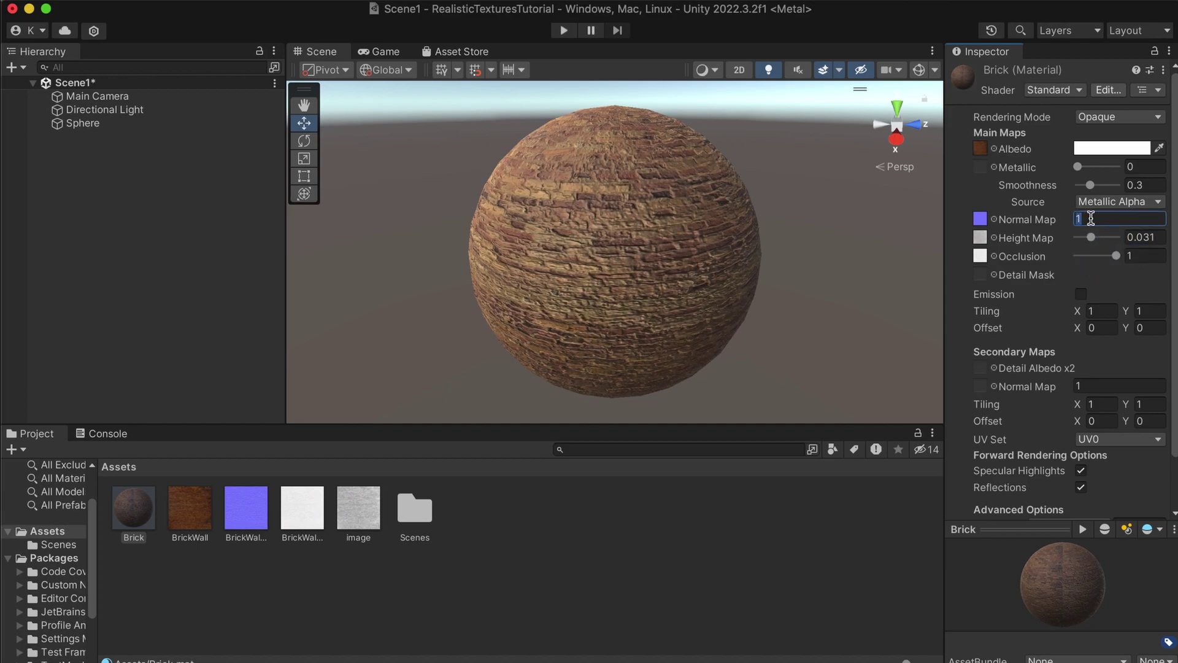
key(BackSpace)
text(.)
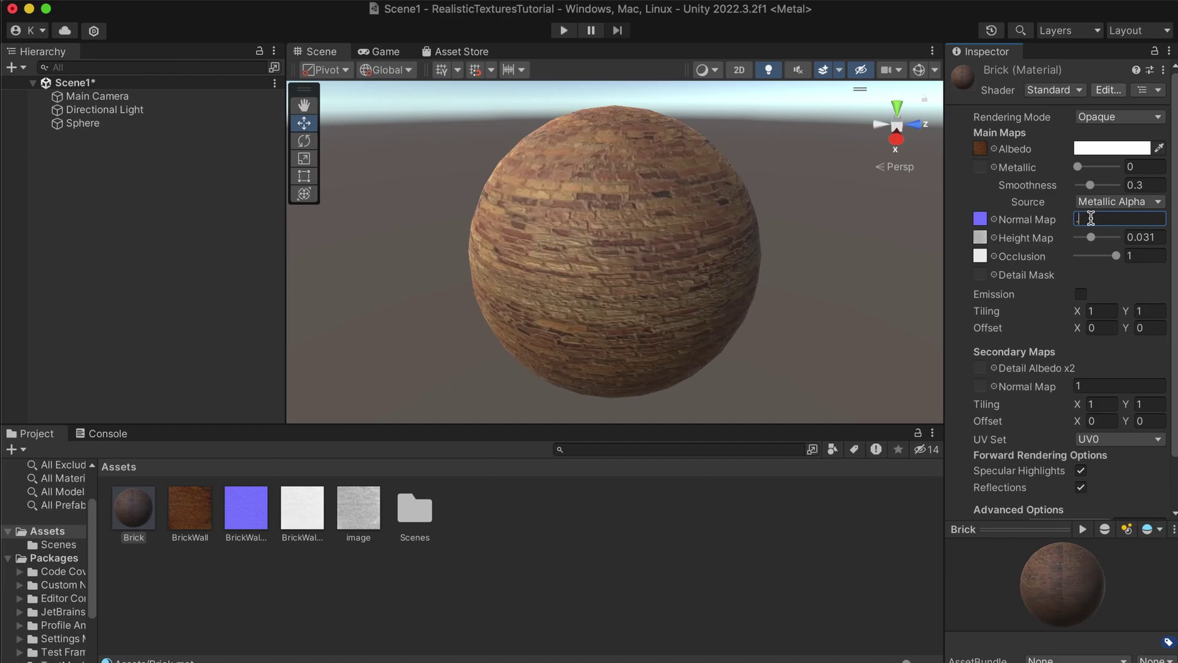
text(51)
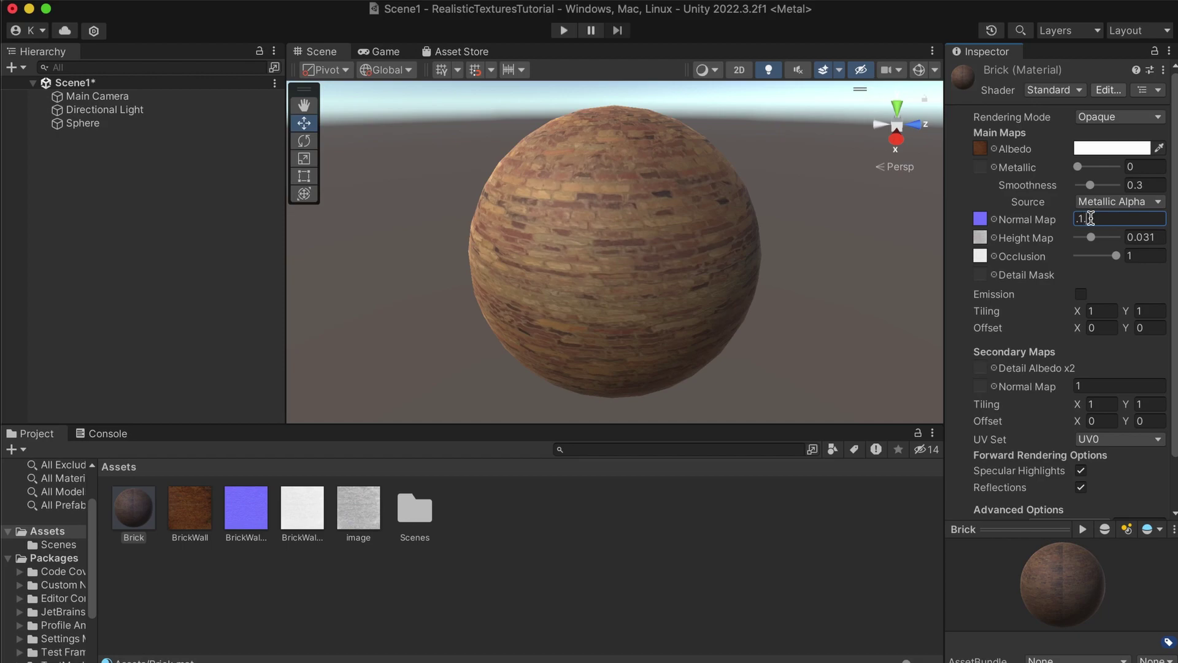
text(2)
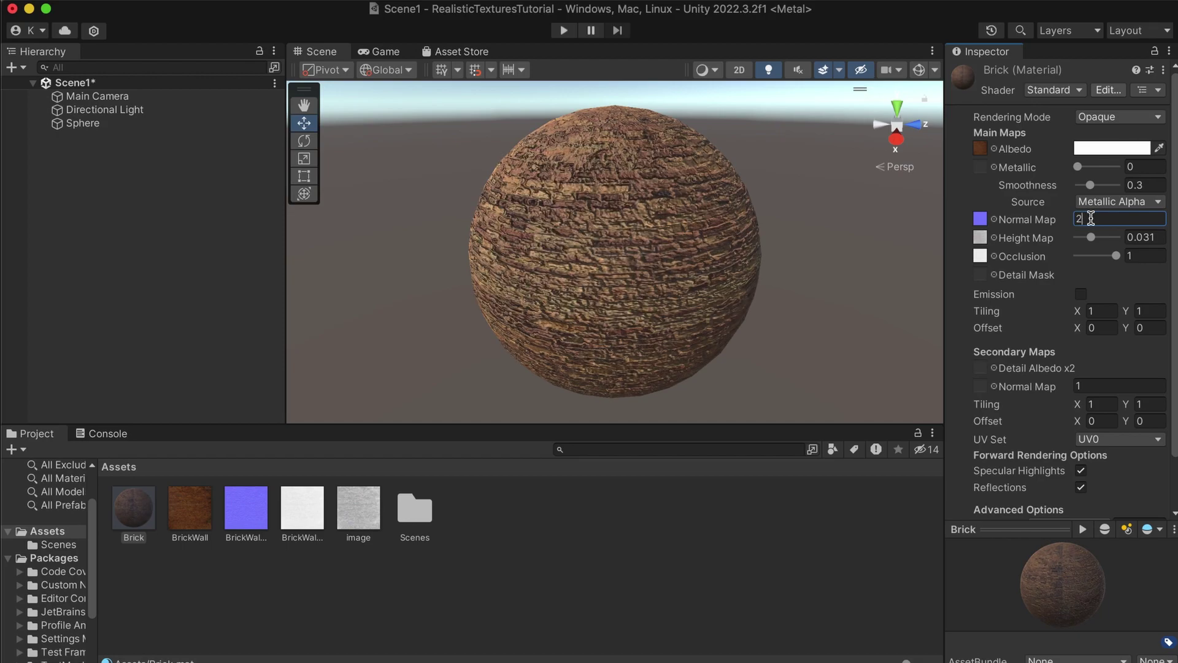
key(BackSpace)
text(1)
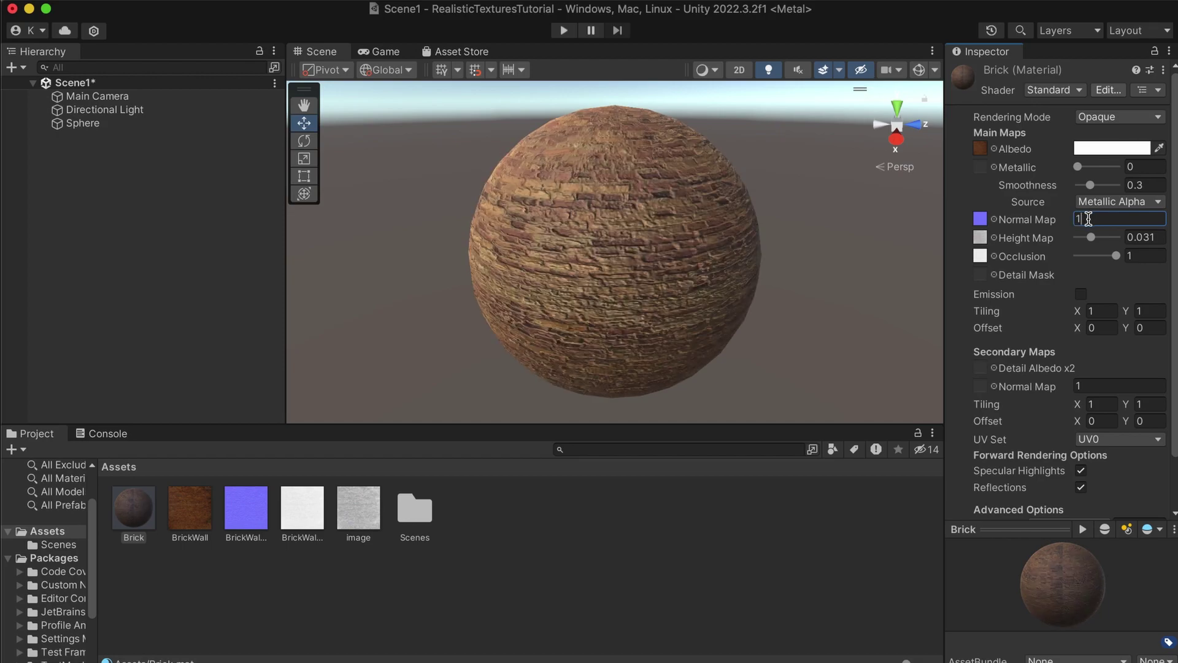
click(856, 510)
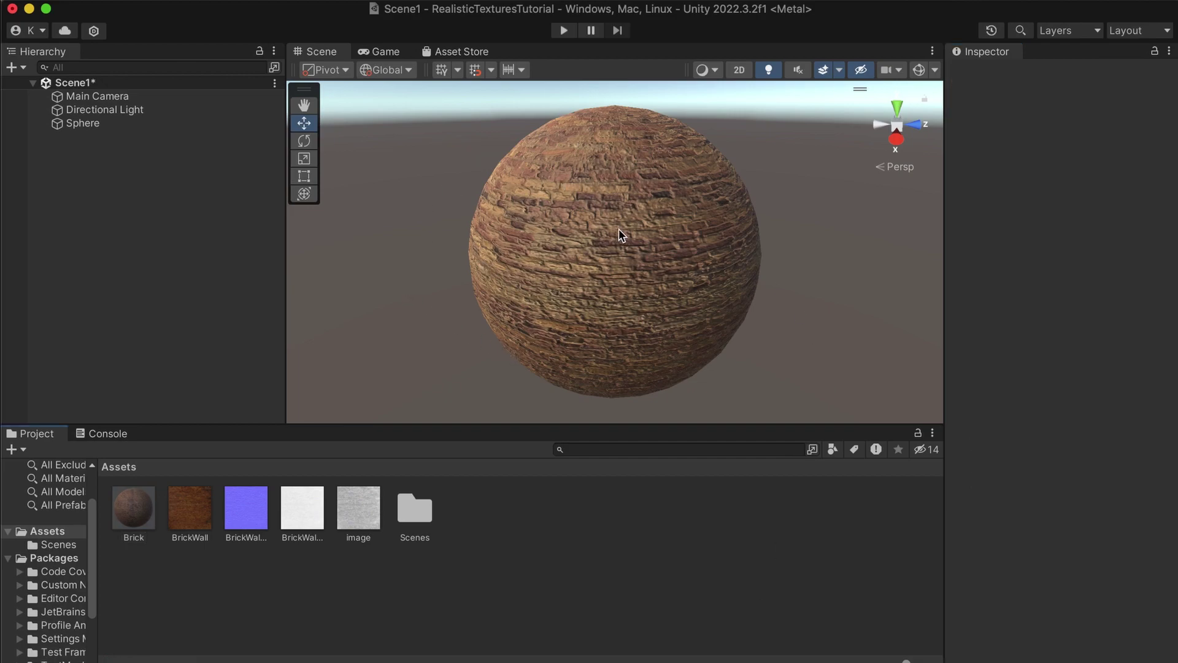
scroll(572, 232, up, 6)
scroll(572, 232, down, 3)
scroll(572, 230, down, 4)
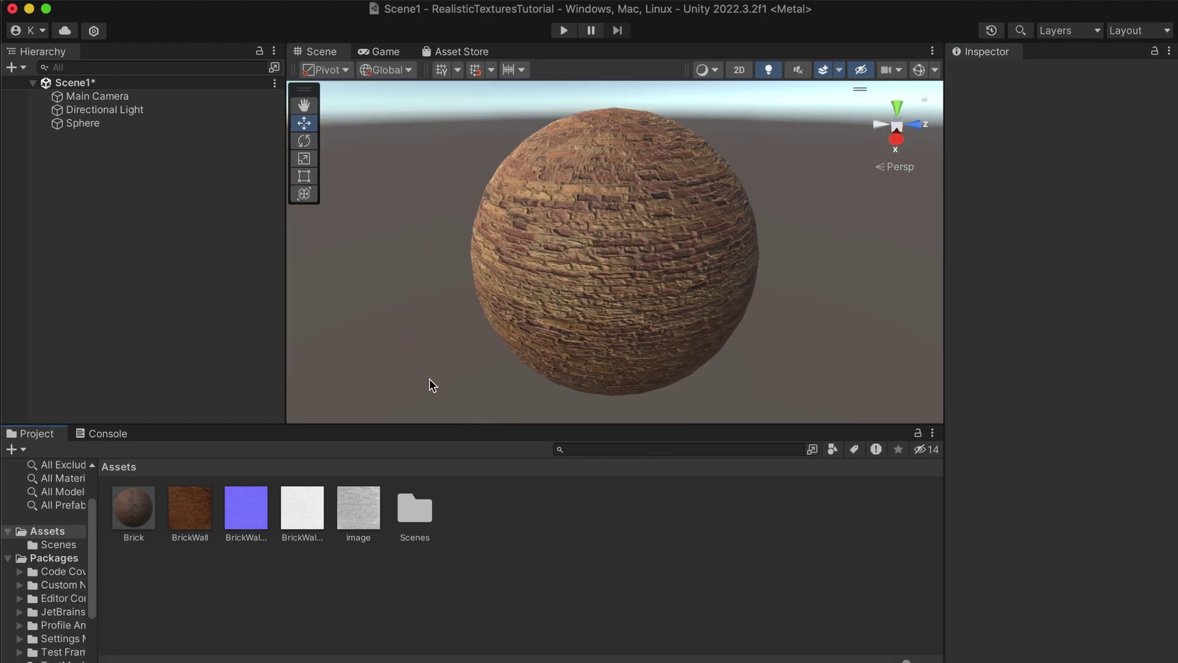
click(141, 518)
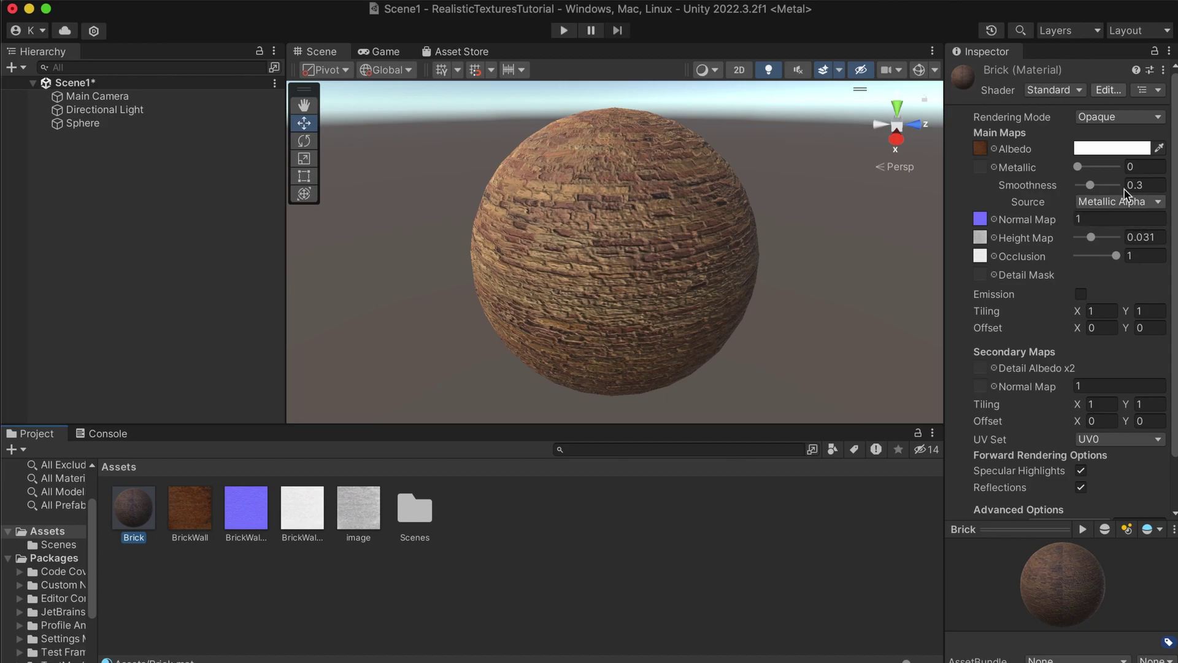
Step: Change the Brick albedo tint from white to warm cream FFE3B6
click(1103, 148)
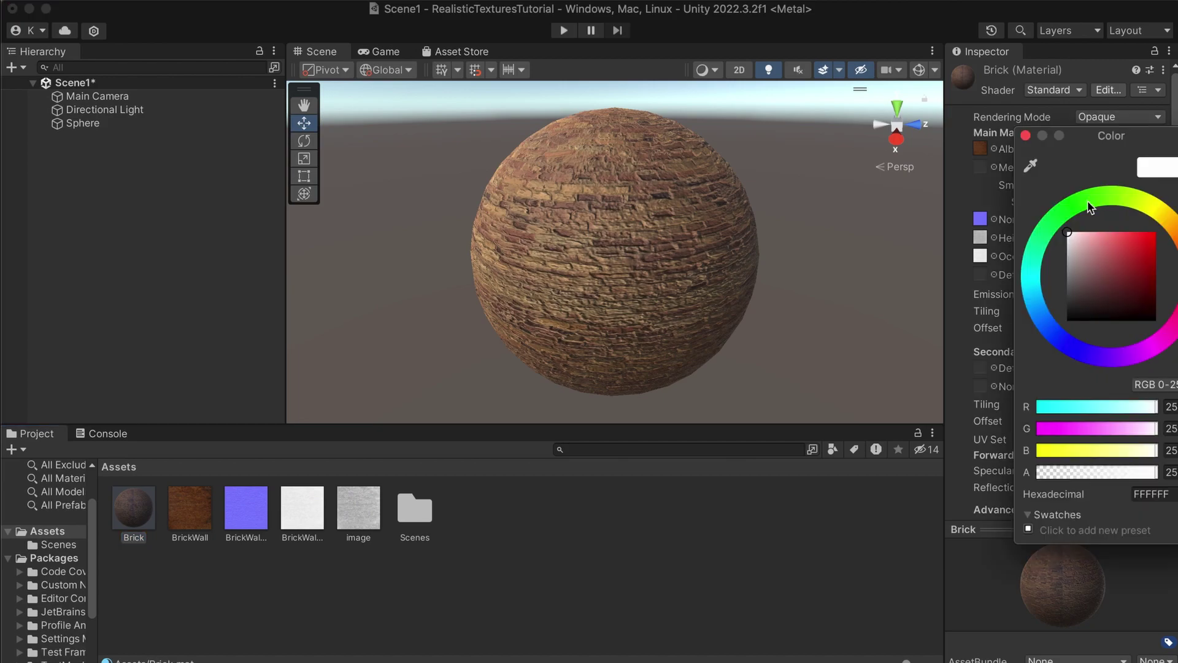
click(1164, 219)
click(1092, 232)
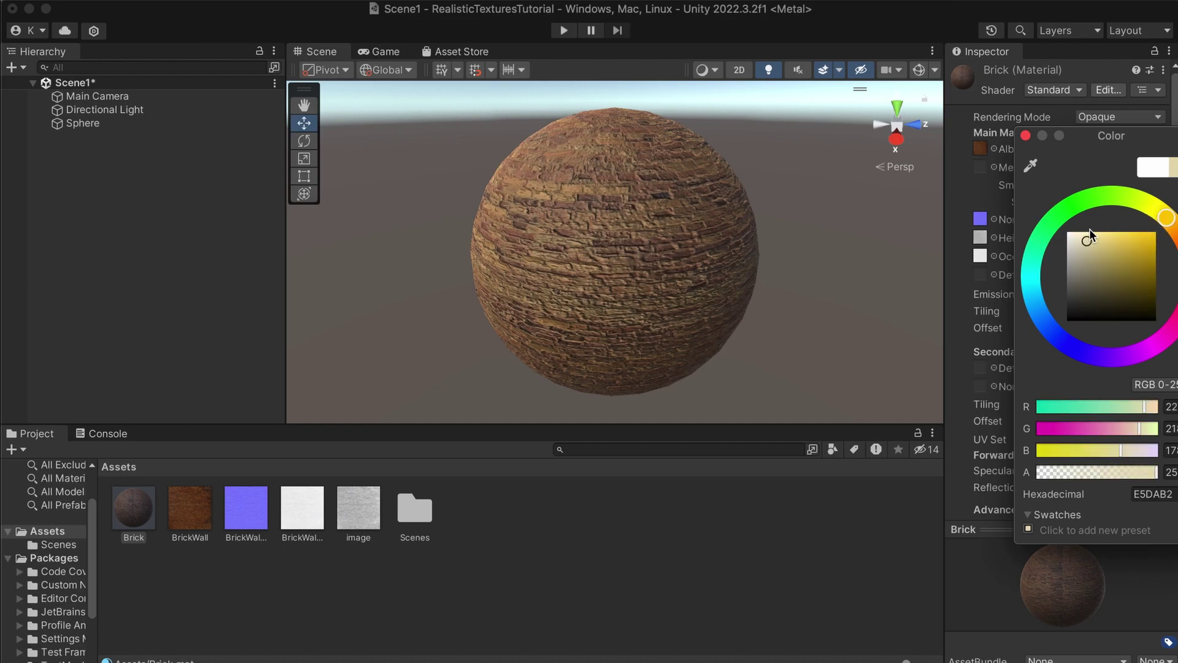
click(1173, 228)
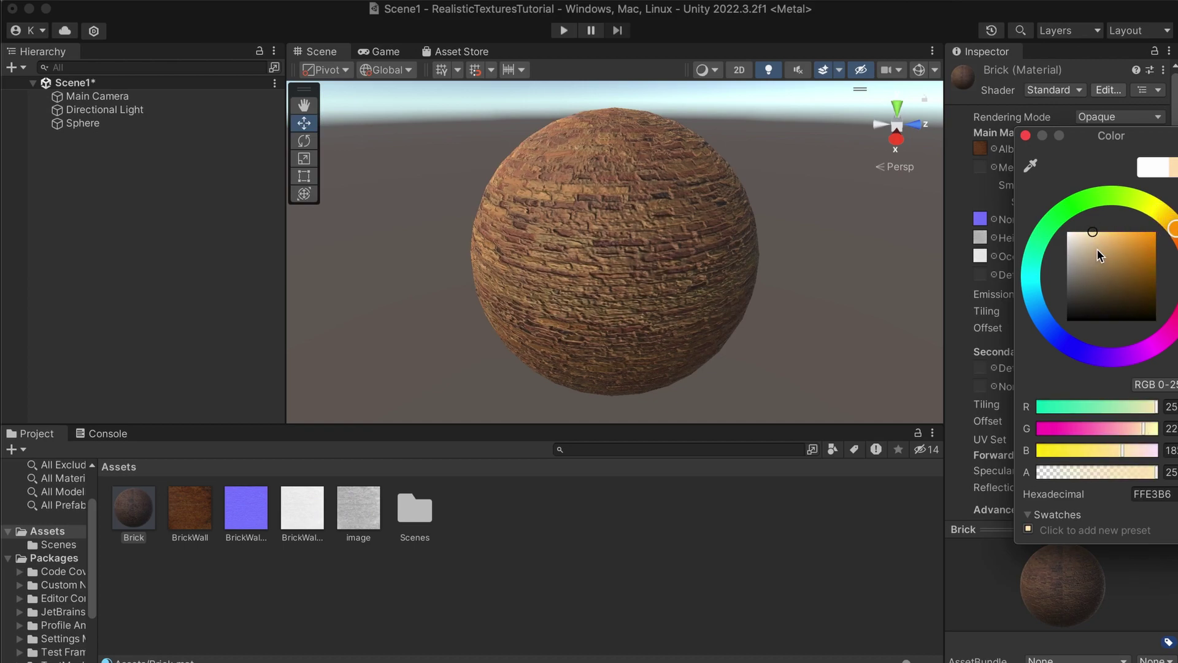
click(1098, 231)
click(816, 506)
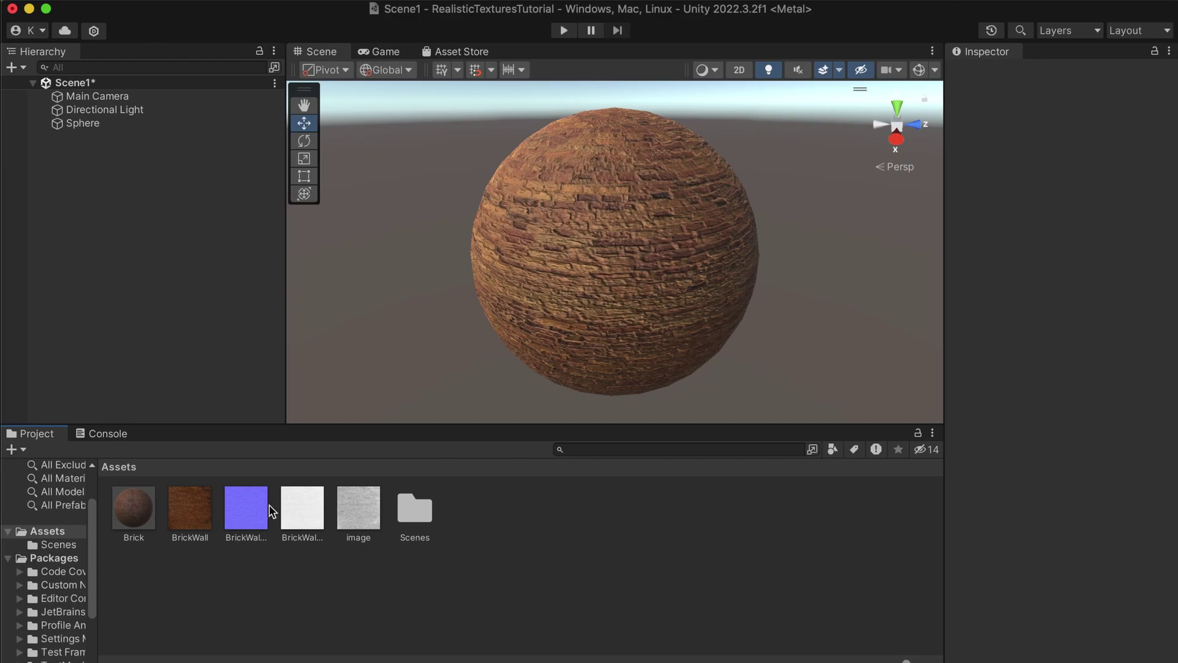
click(132, 509)
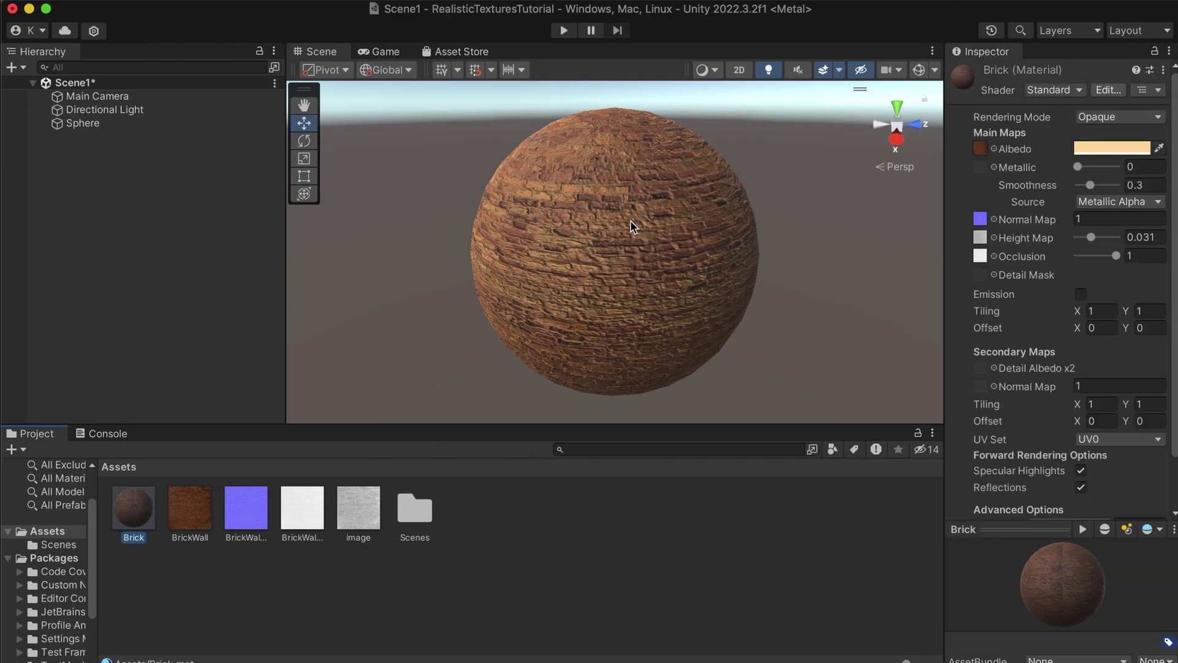